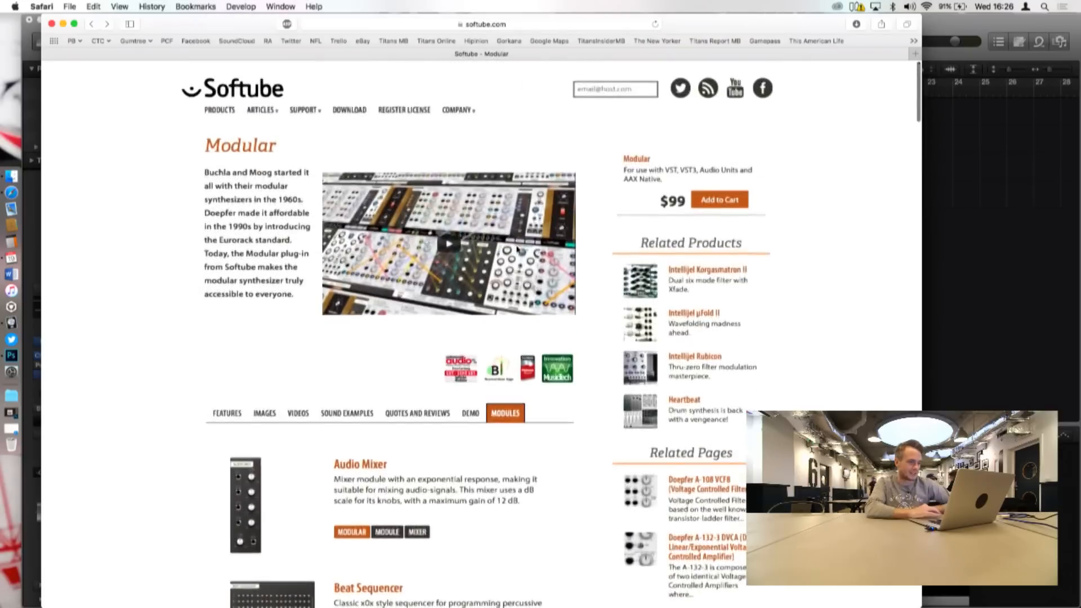
scroll(827, 302, down, 5)
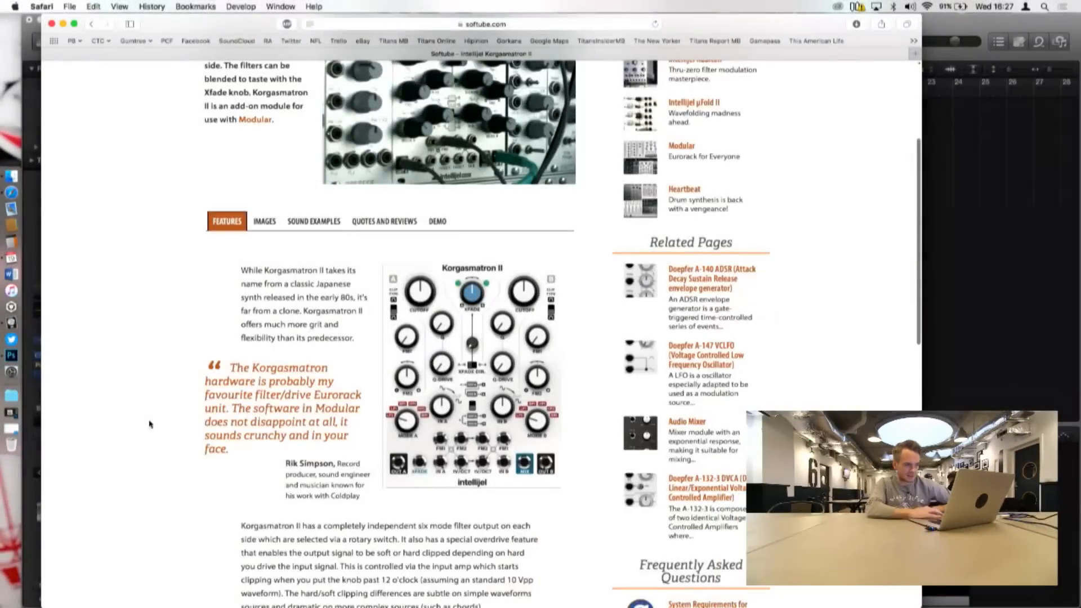
Step: Review Softube's Modular and Intellijel Korgasmatron II product pages
scroll(126, 515, down, 2)
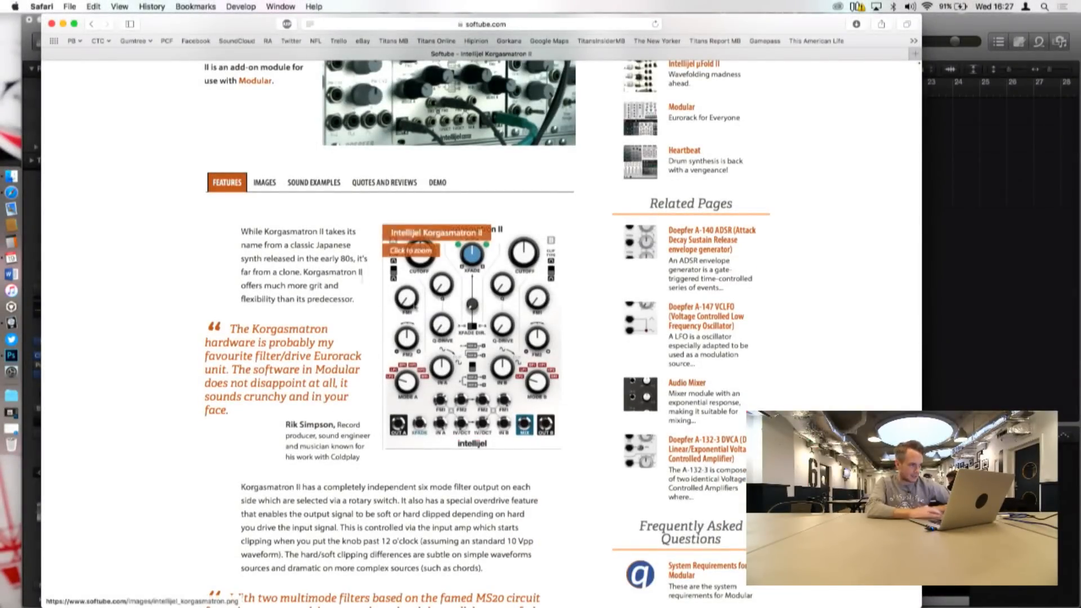
scroll(222, 250, up, 3)
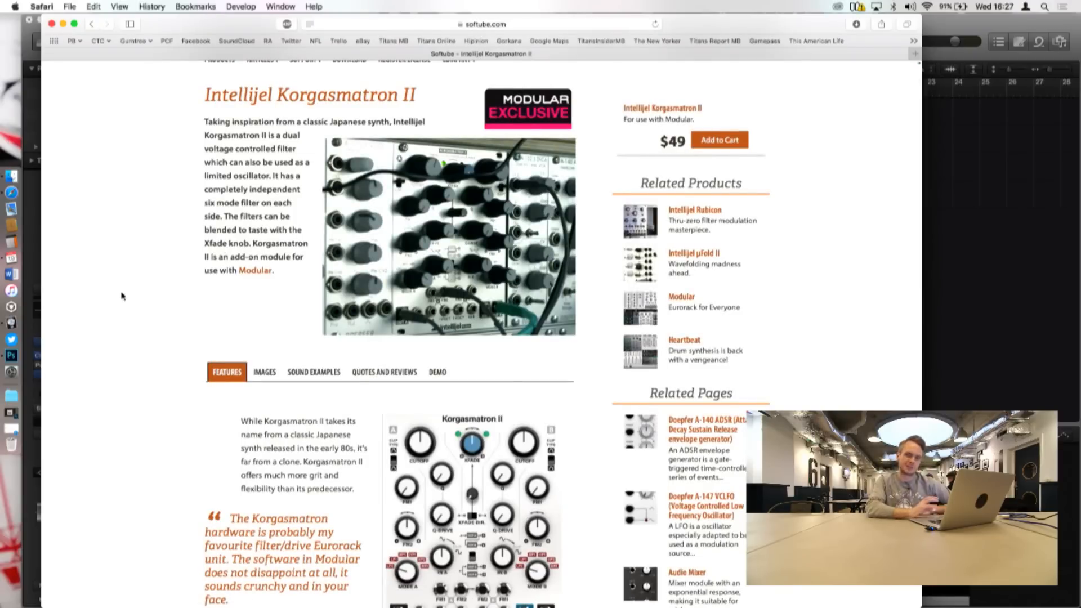
Step: Switch to Logic Pro X and view the Modular patch on the Madness track
click(977, 344)
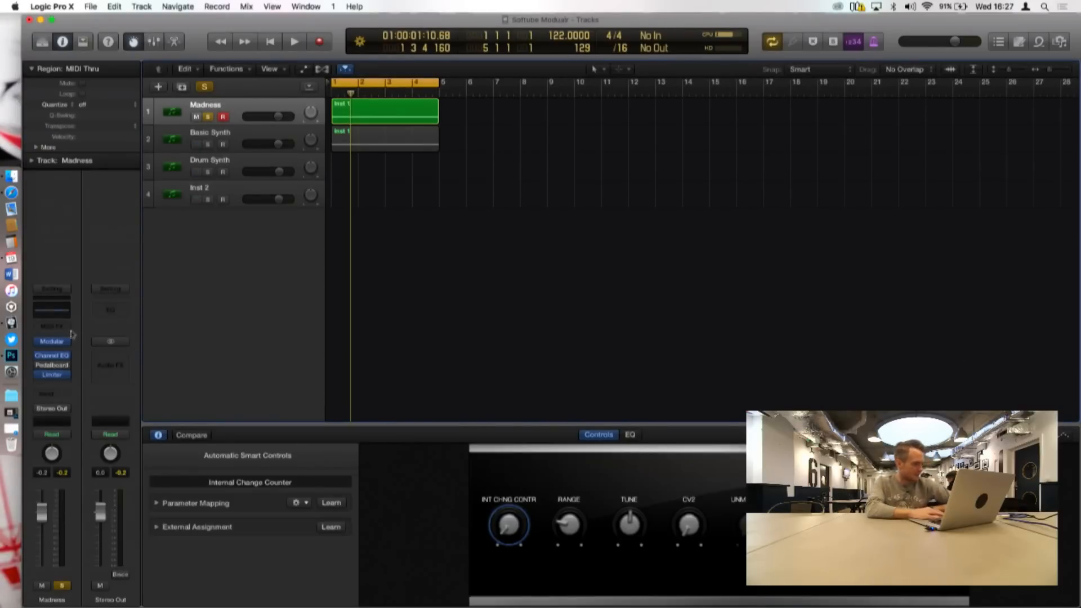
click(53, 341)
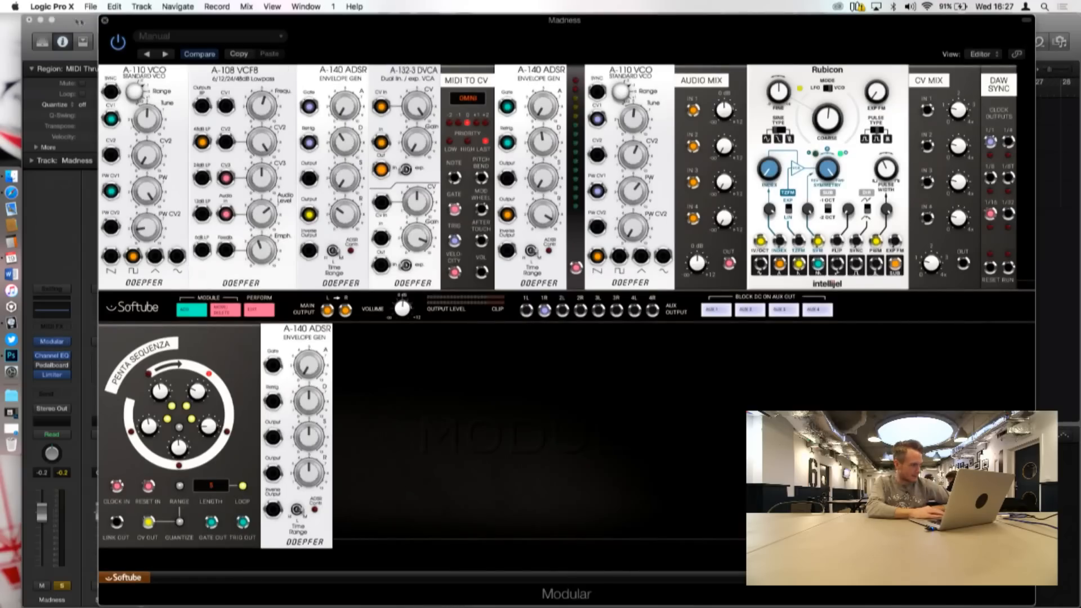
click(105, 21)
Step: Turn off solo on the Madness track and solo the Basic Synth track instead
click(246, 165)
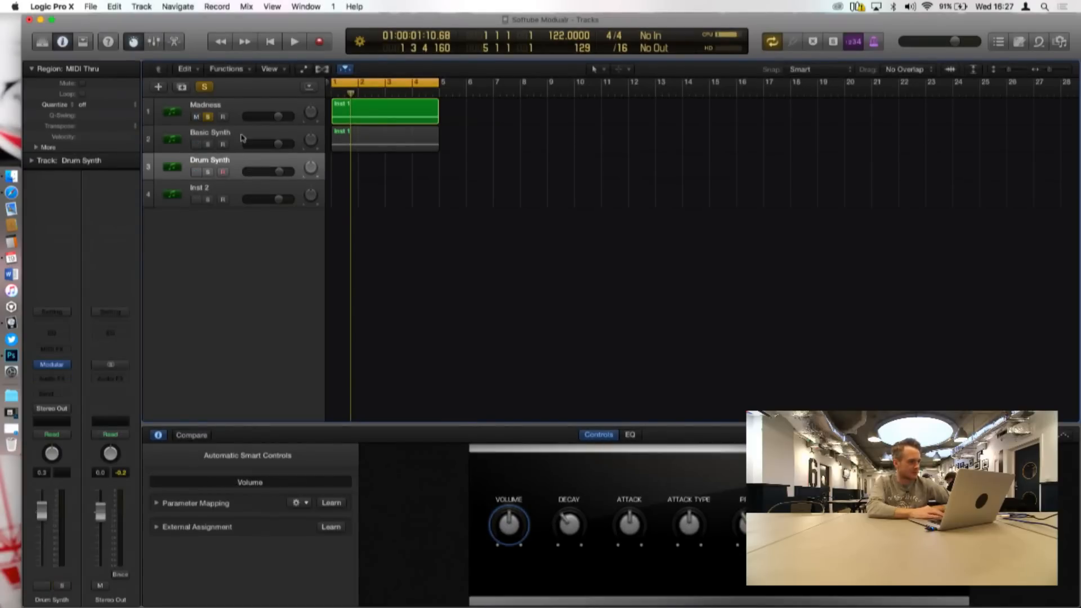
click(242, 137)
click(208, 118)
click(209, 145)
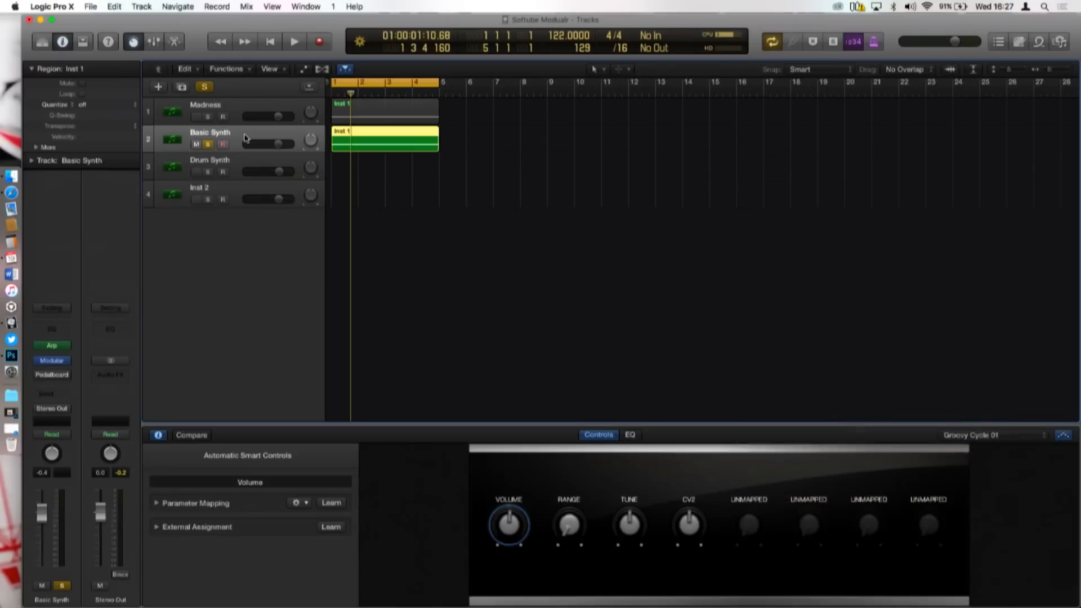
Step: Open the Modular instrument on the Basic Synth track and move its window so the whole rack fits on screen
click(242, 112)
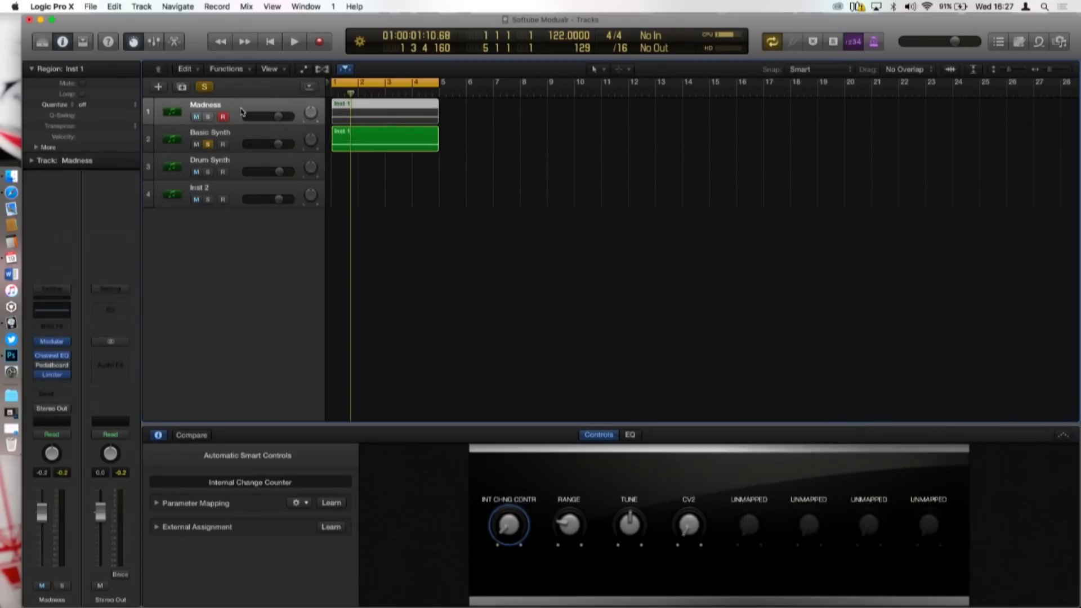
click(240, 145)
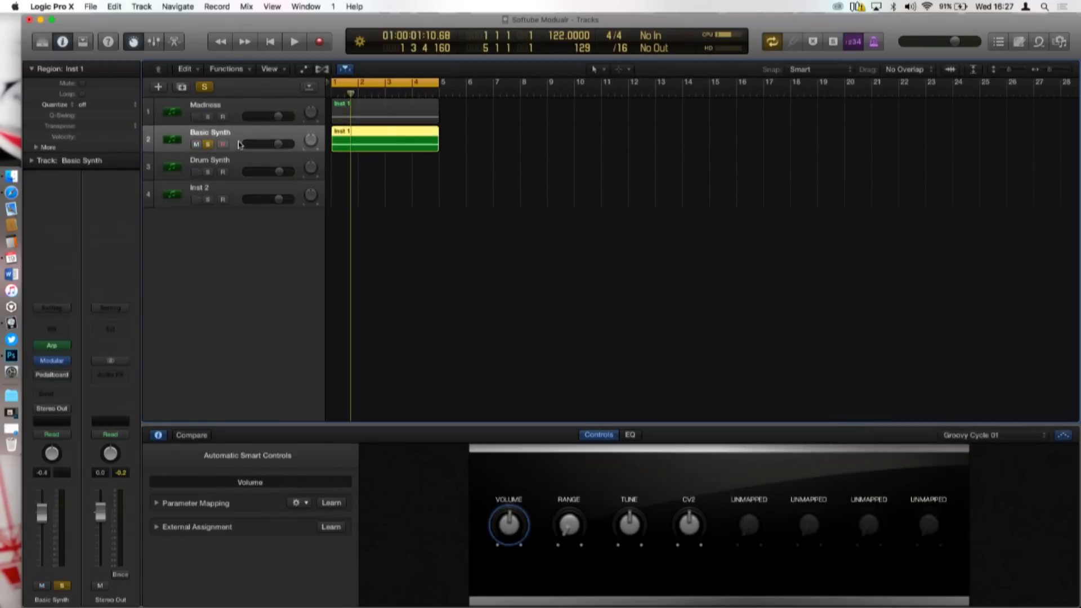
click(237, 160)
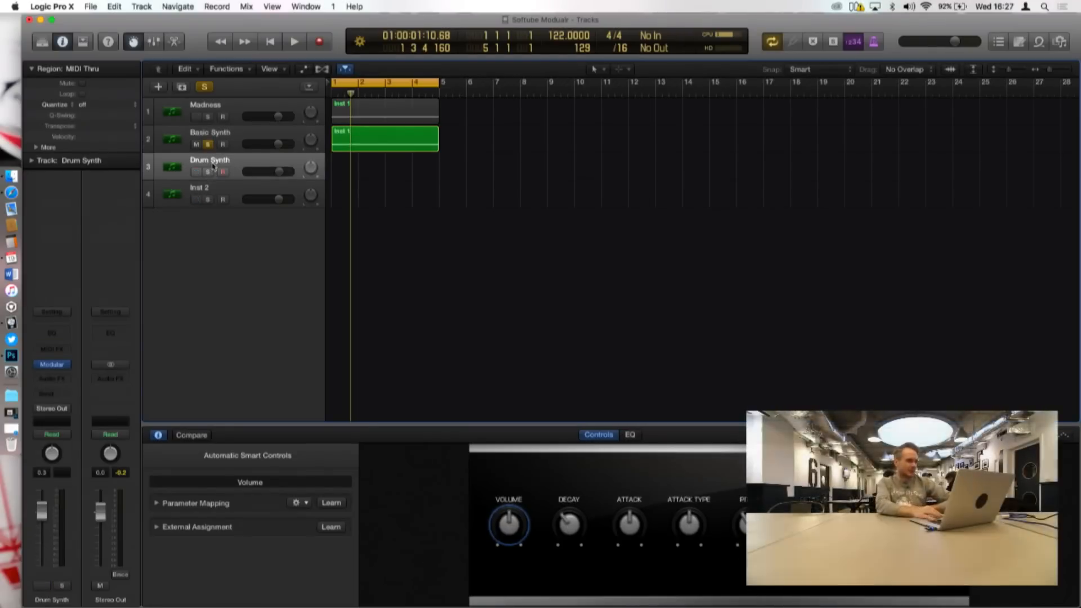
click(235, 145)
click(54, 361)
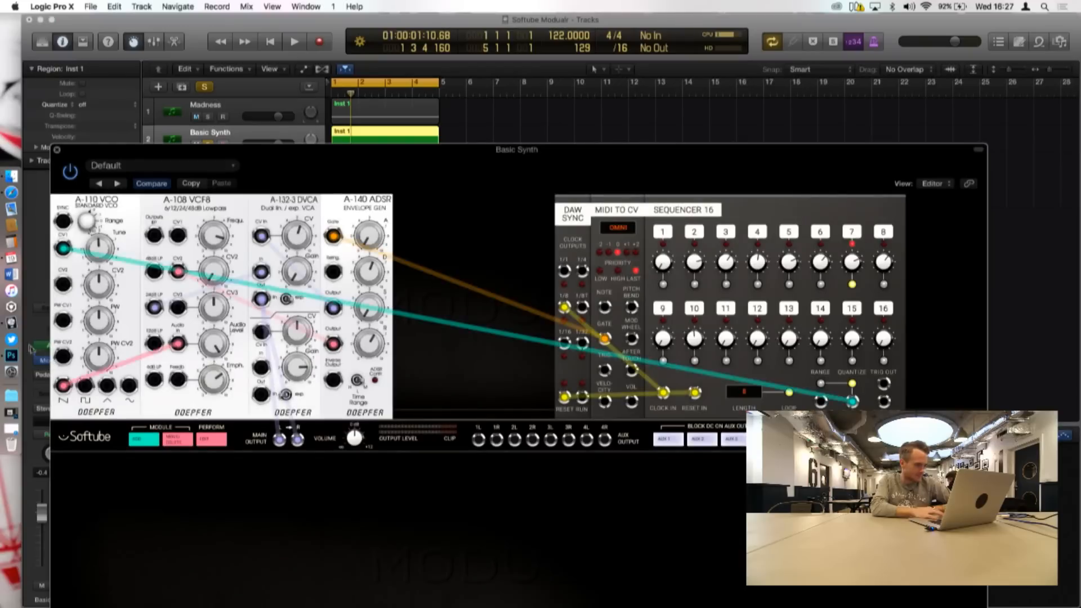
drag(342, 150, 392, 10)
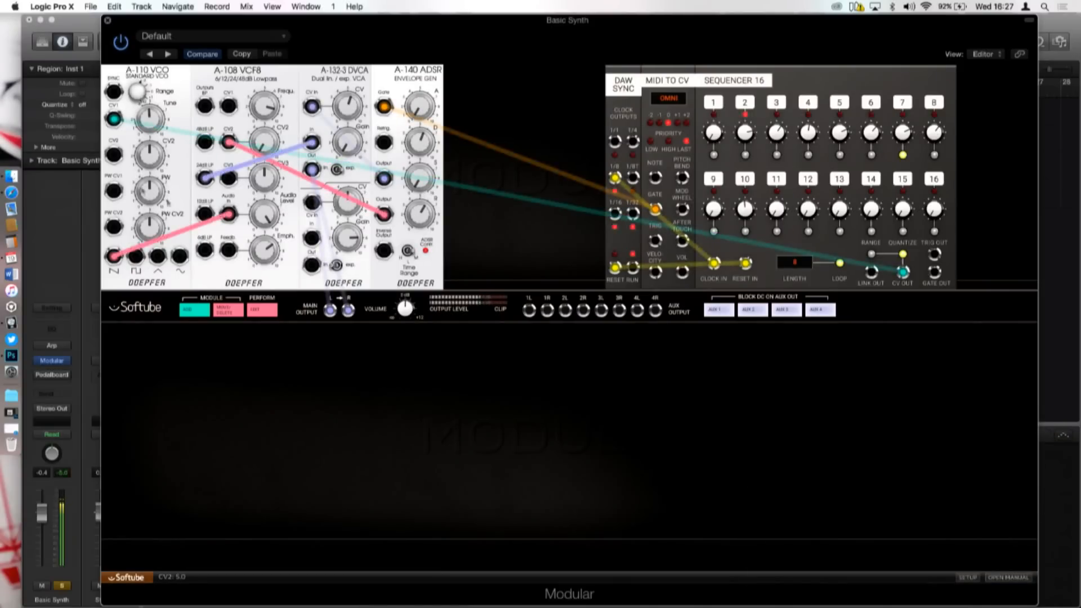
Step: Raise the Basic Synth channel's volume slightly and turn on its Arp effect for playback
drag(42, 513, 42, 511)
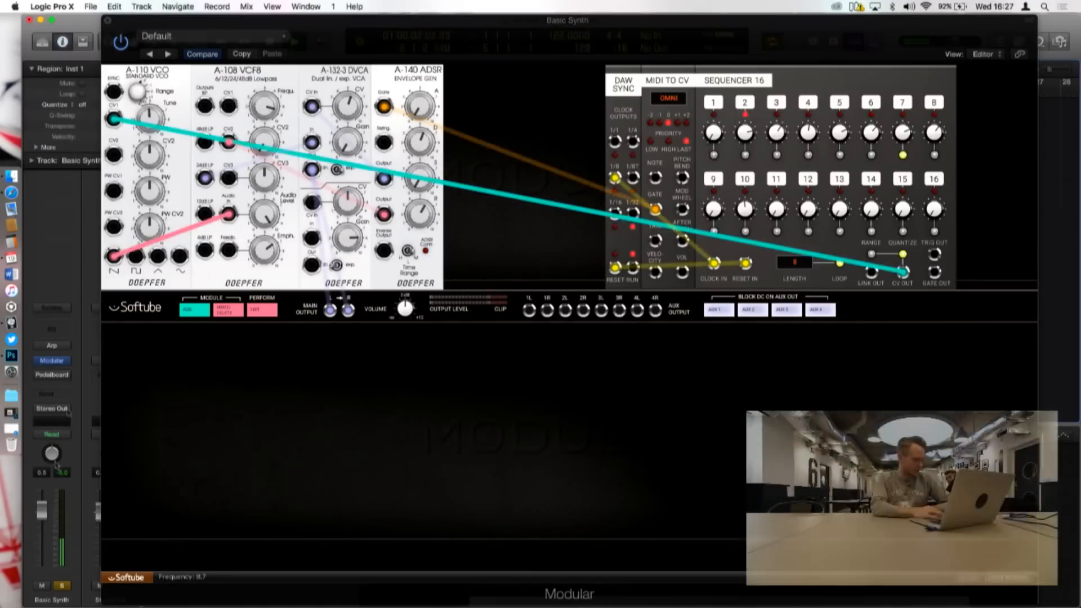
click(39, 346)
key(space)
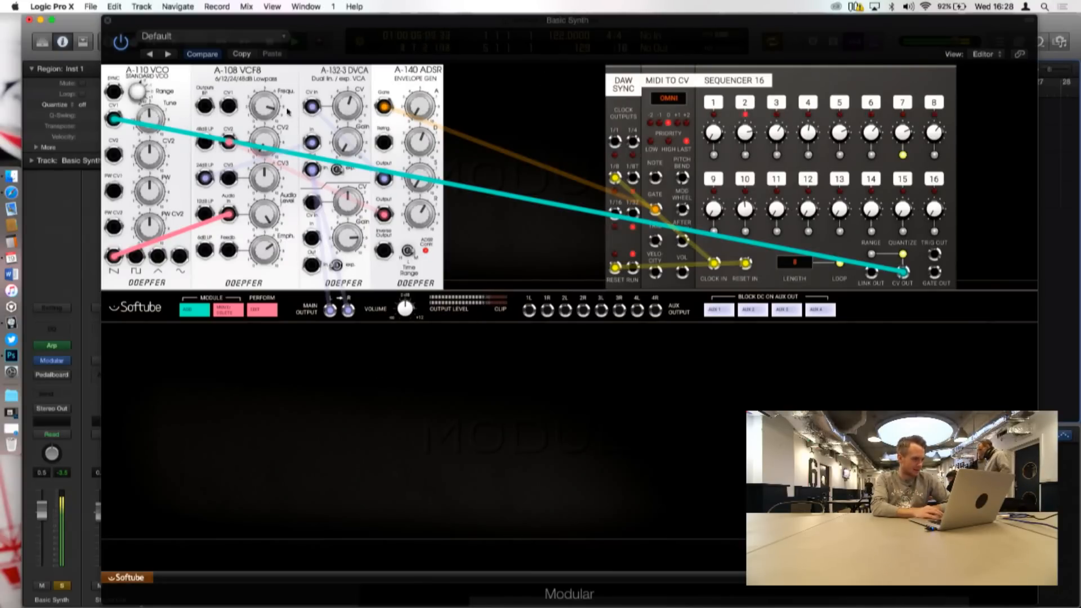
Step: Adjust the step pitches in Sequencer 16, setting CV 2 to 2.74 and CV 8 to 4.02
drag(746, 130, 838, 117)
drag(742, 133, 743, 142)
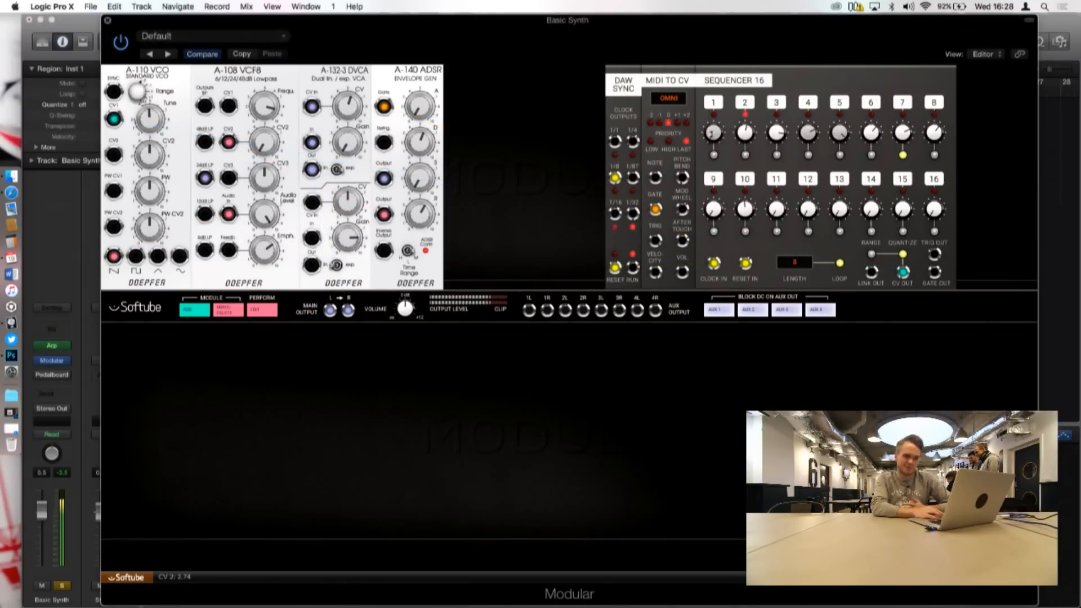
drag(902, 134, 934, 118)
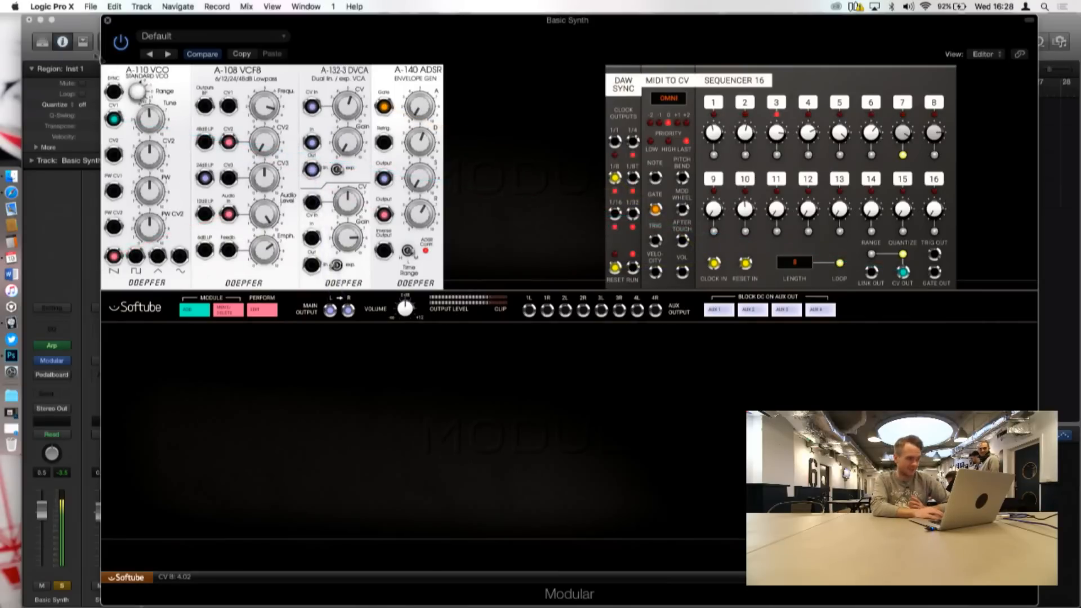
Step: Insert a Channel EQ on the Basic Synth channel and enable its analyzer to inspect the frequency spectrum
click(47, 378)
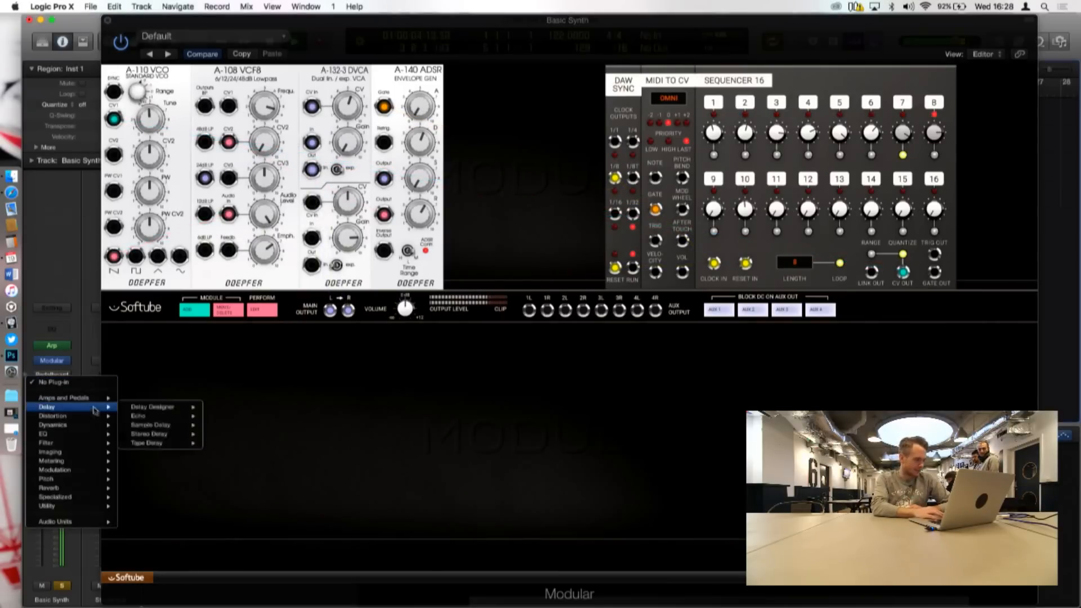
click(70, 296)
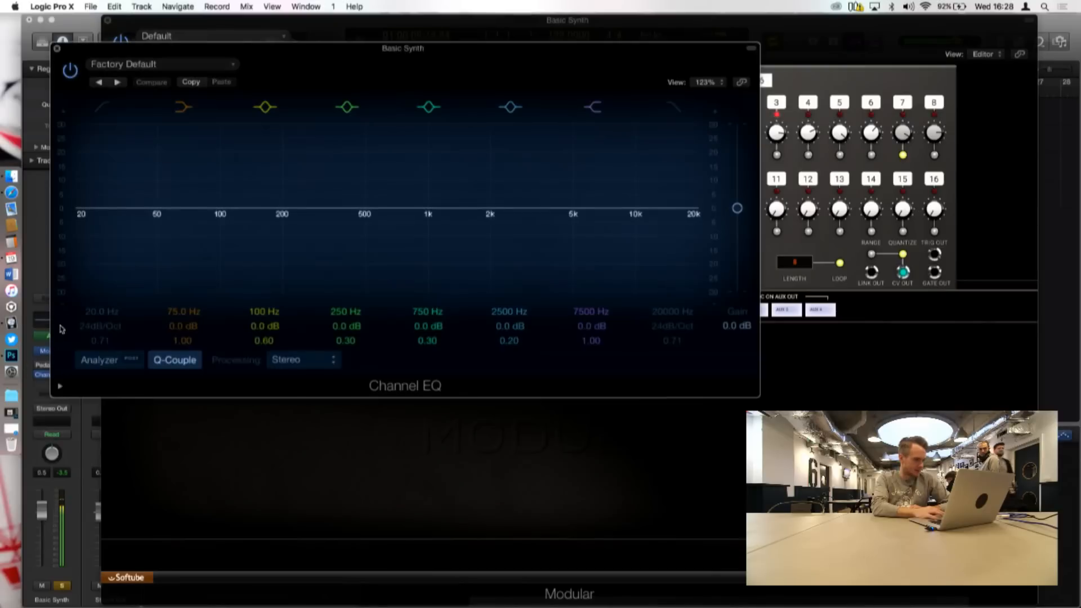
click(107, 362)
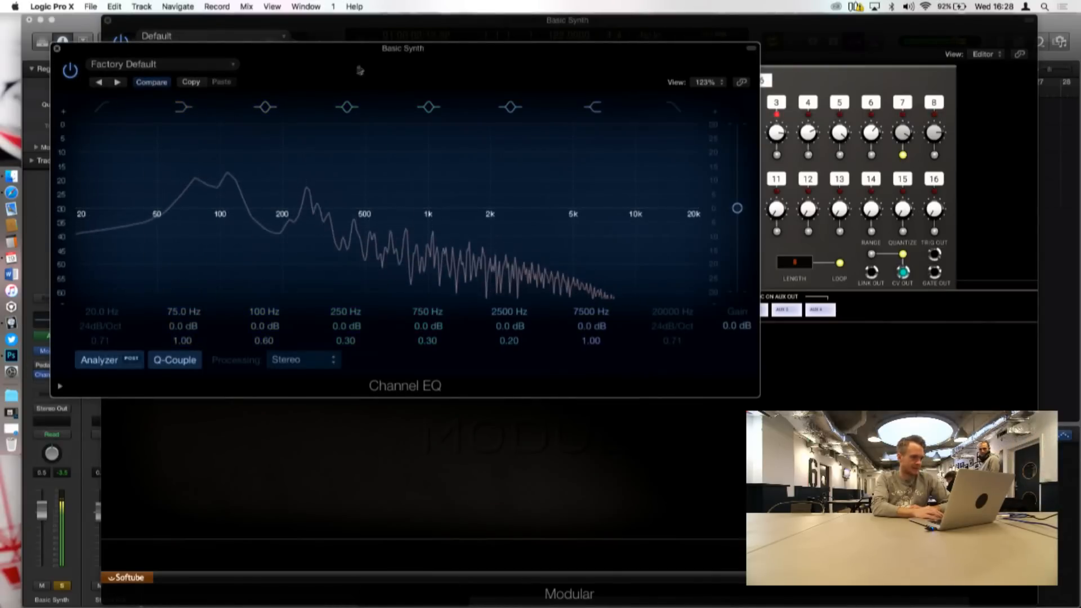
drag(366, 54, 518, 27)
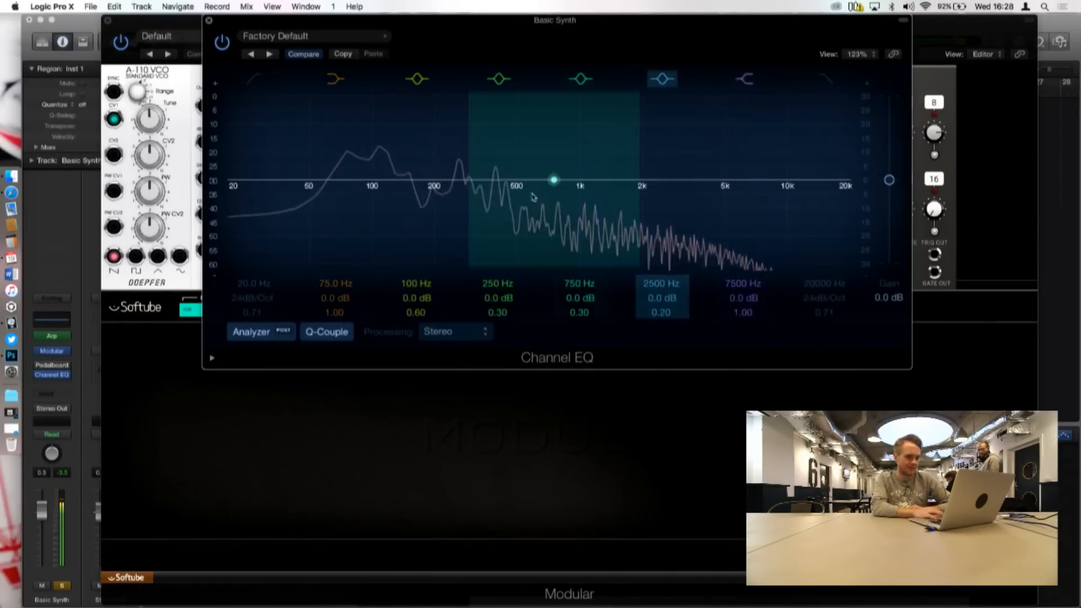
click(129, 287)
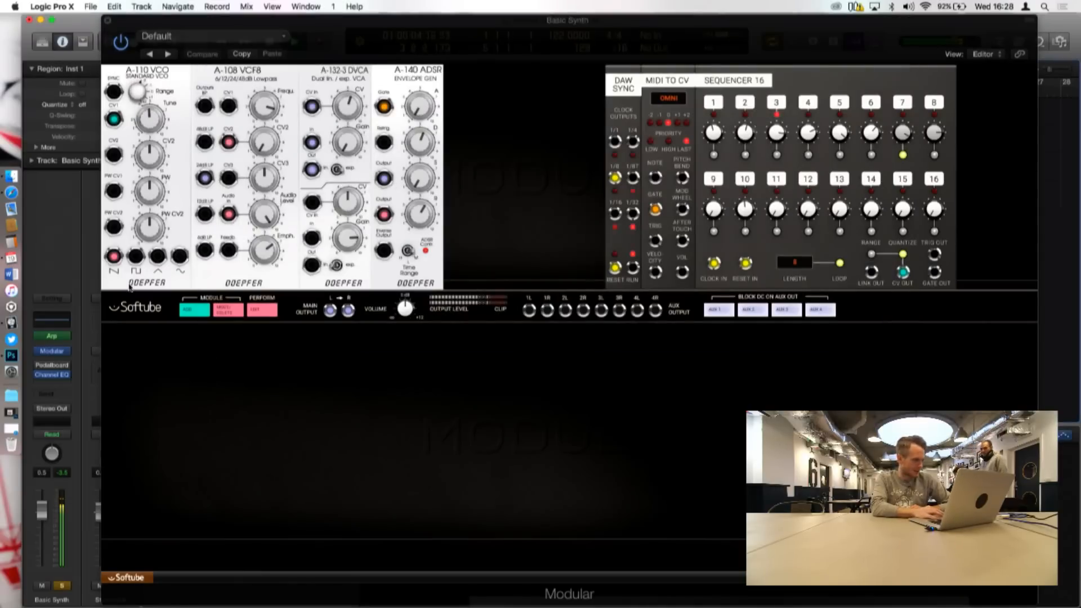
Step: Set the A-110 VCO's Range to -2 oct and adjust its Tune knob
drag(150, 121, 138, 82)
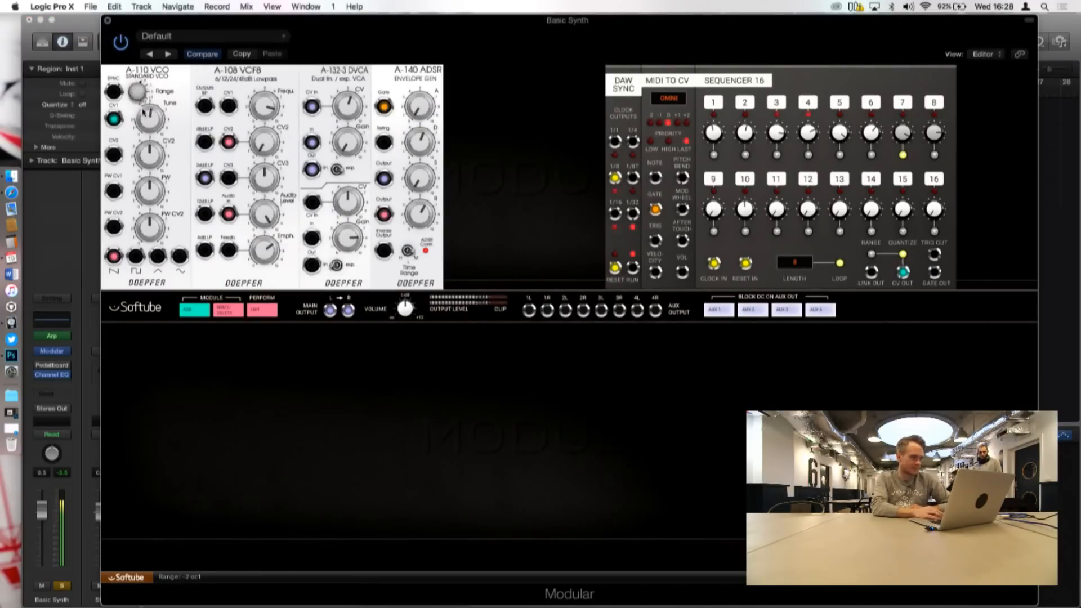
drag(149, 130, 148, 127)
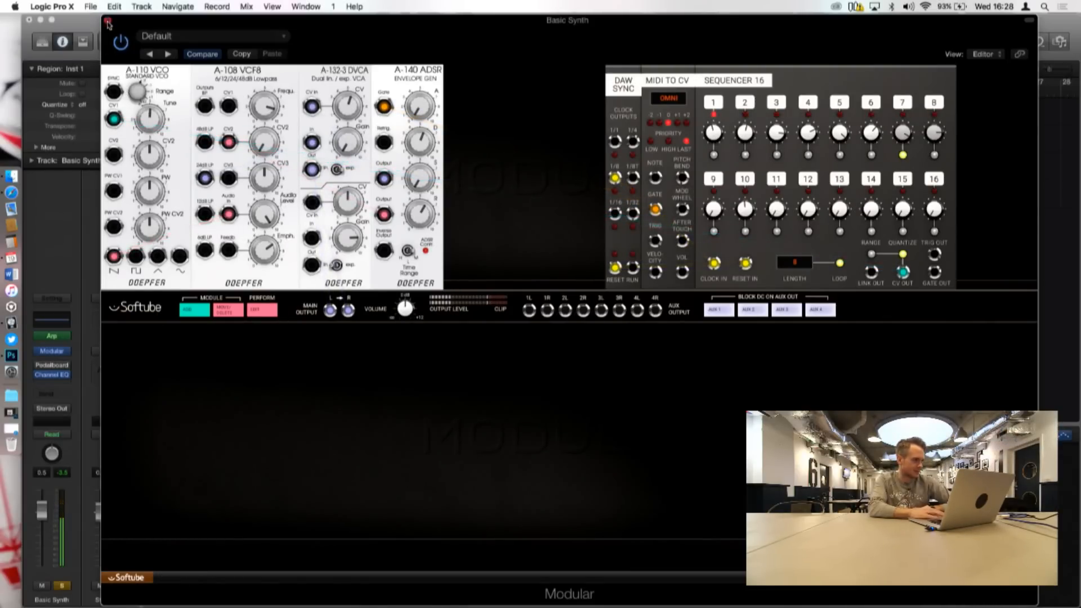
Step: Close the Basic Synth patch and open the empty Modular rack on the Inst 2 track
click(107, 20)
click(237, 173)
click(238, 193)
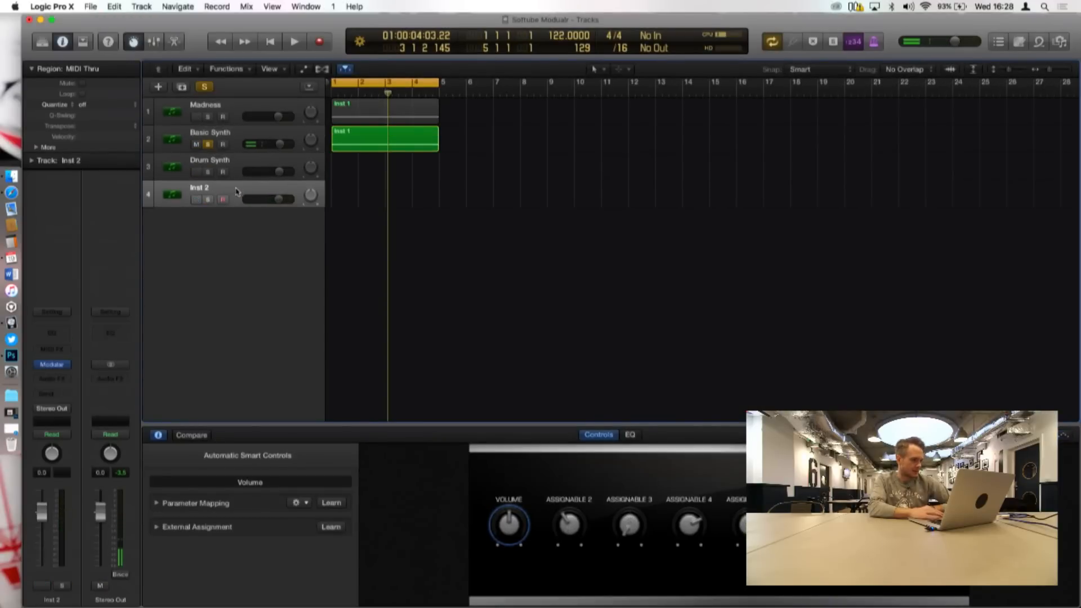
click(55, 366)
mouse_move(577, 27)
mouse_down()
mouse_move(669, 7)
mouse_move(592, 25)
mouse_up()
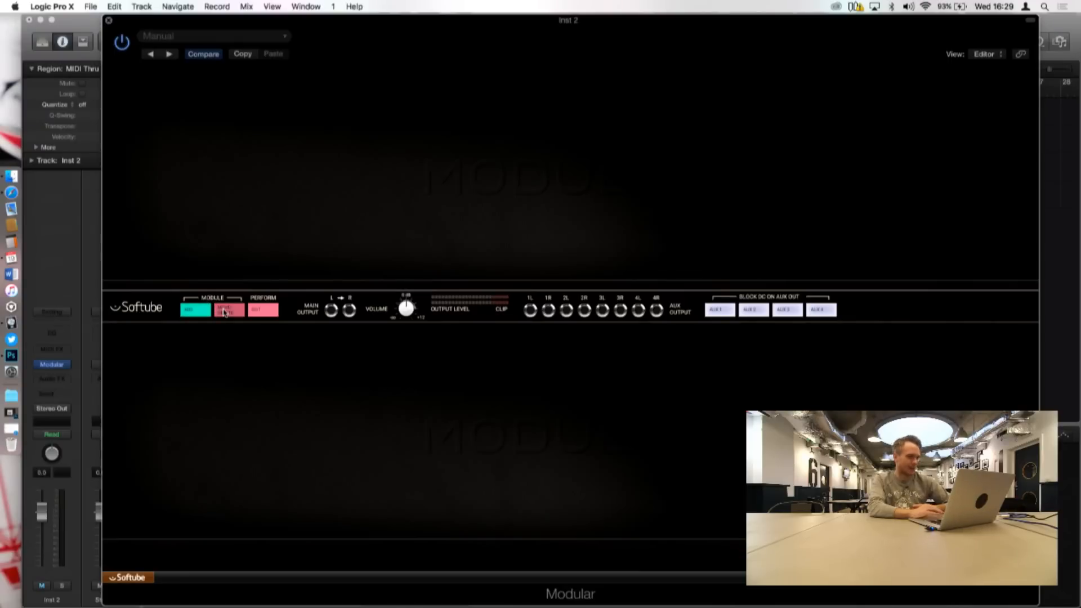
Step: Add the Doepfer A-110 VCO and A-108 VCF8 modules to the empty rack
click(198, 311)
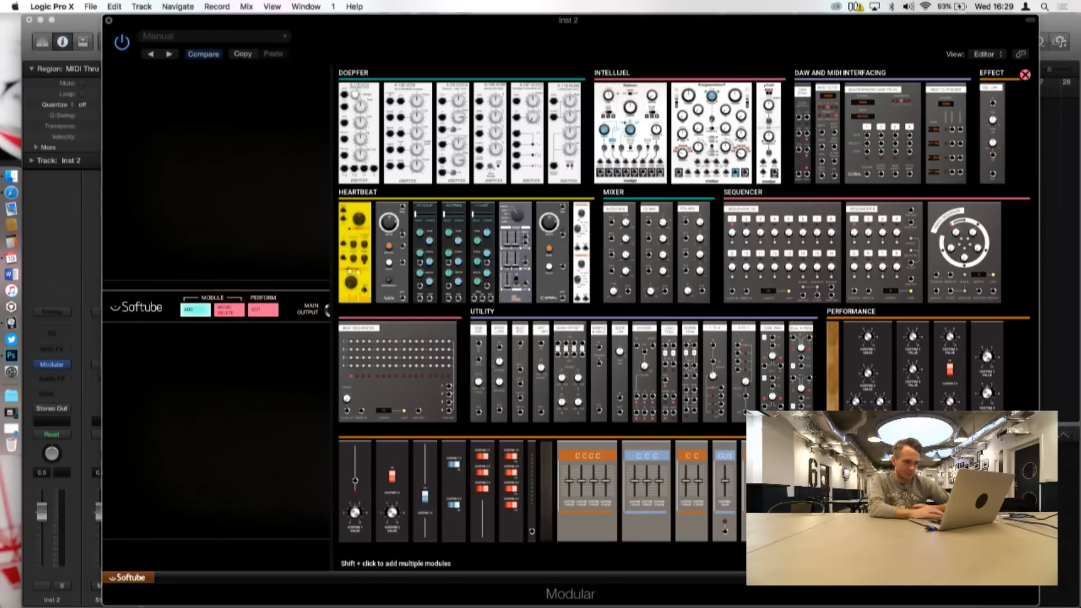
mouse_move(561, 267)
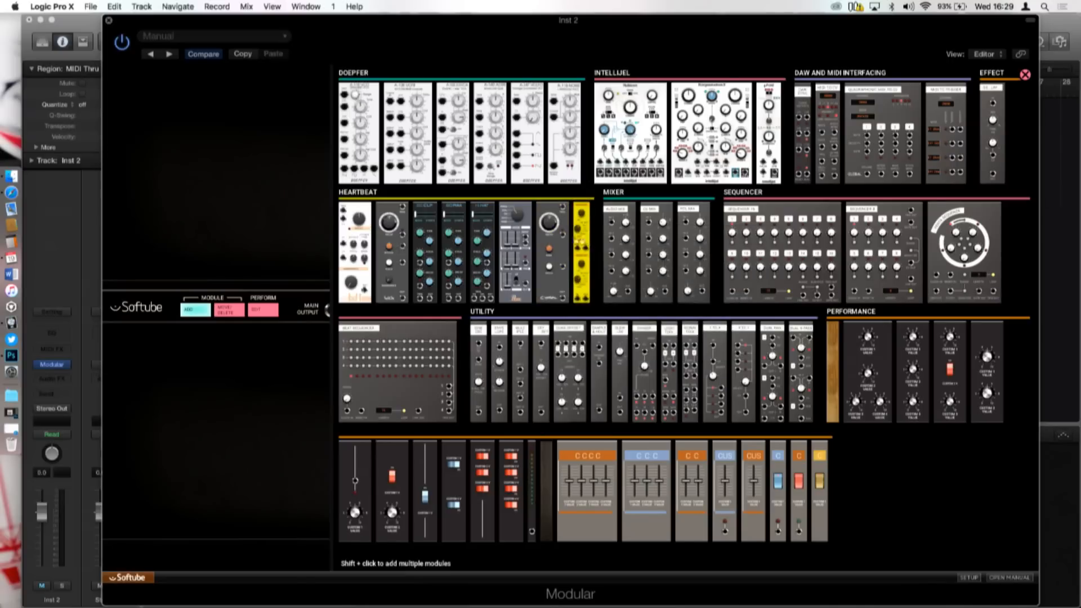
mouse_move(484, 252)
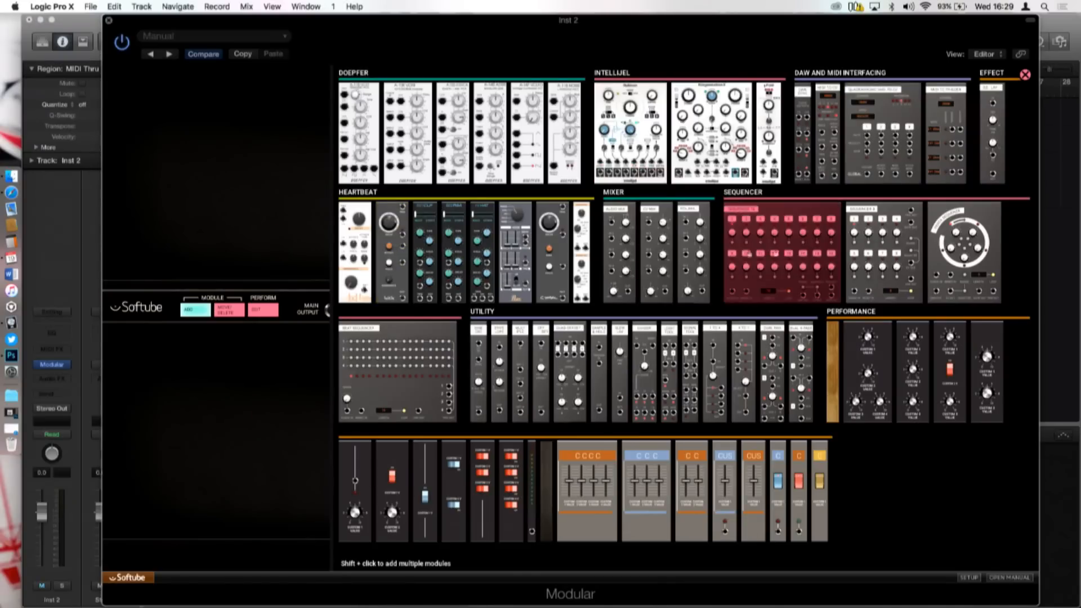
click(356, 123)
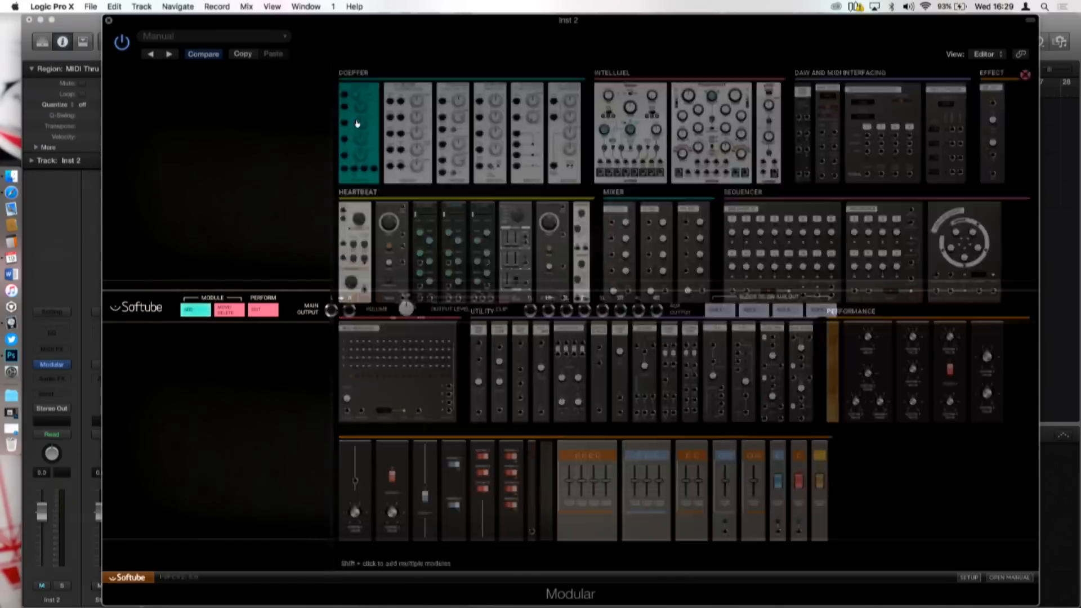
click(191, 311)
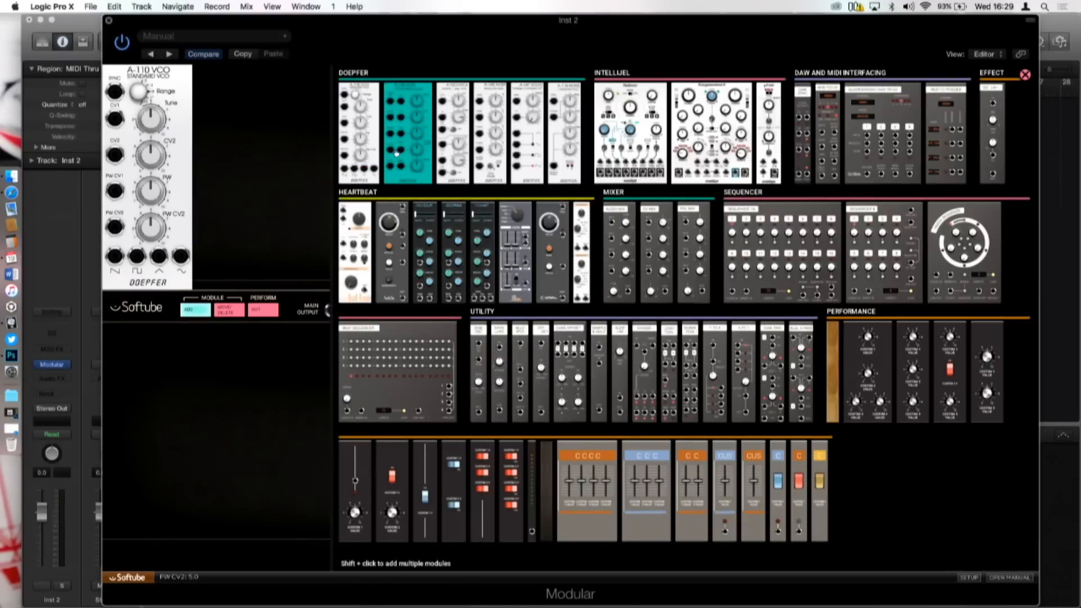
click(408, 133)
Step: Add the Doepfer A-132-3 DVCA and A-140 ADSR modules to the rack
click(190, 311)
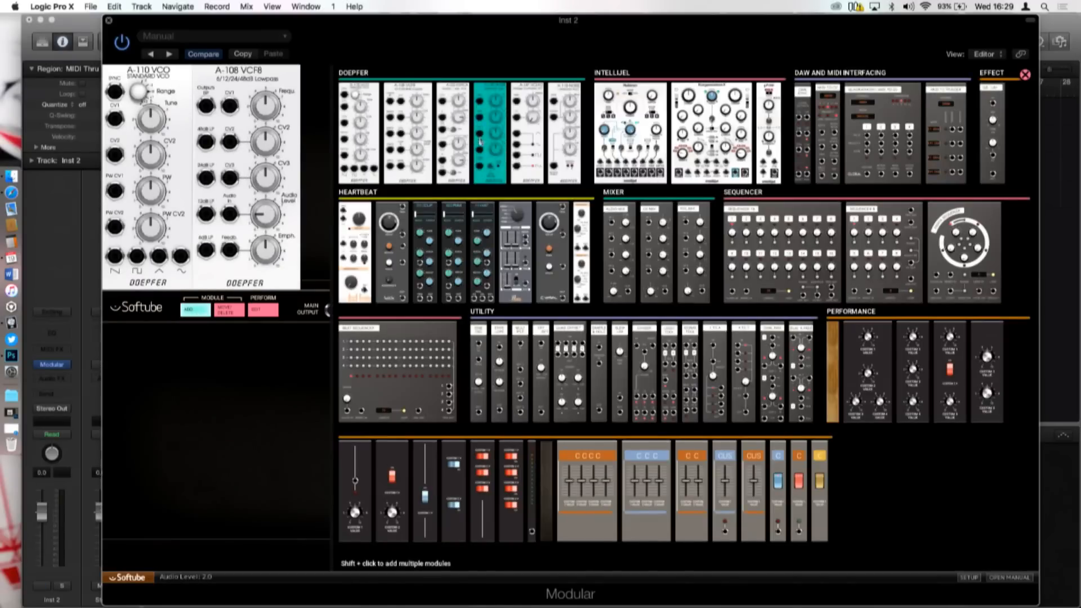
click(450, 143)
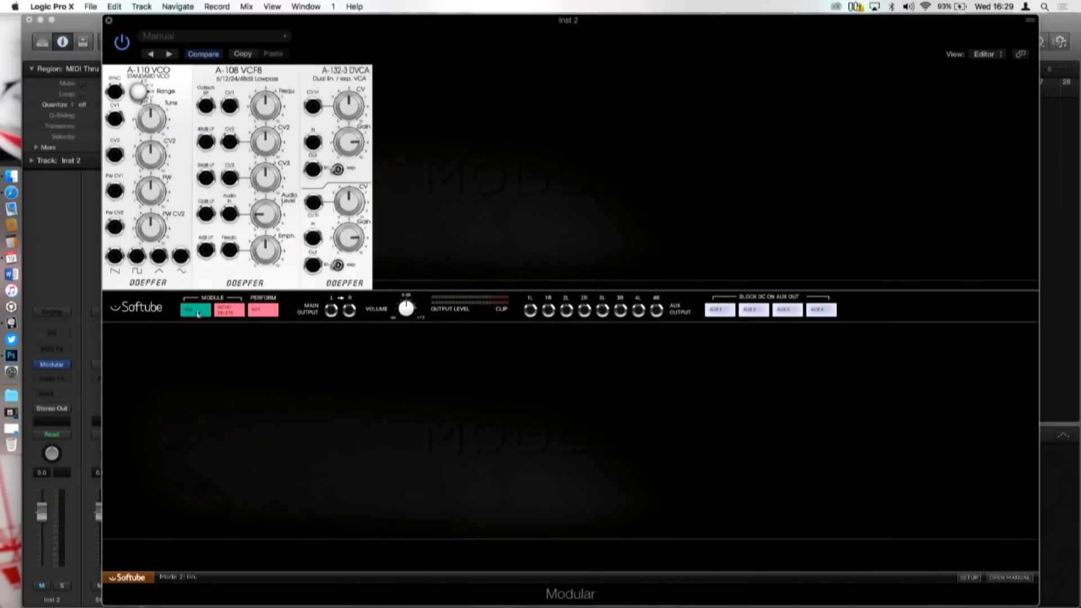
click(193, 311)
click(490, 143)
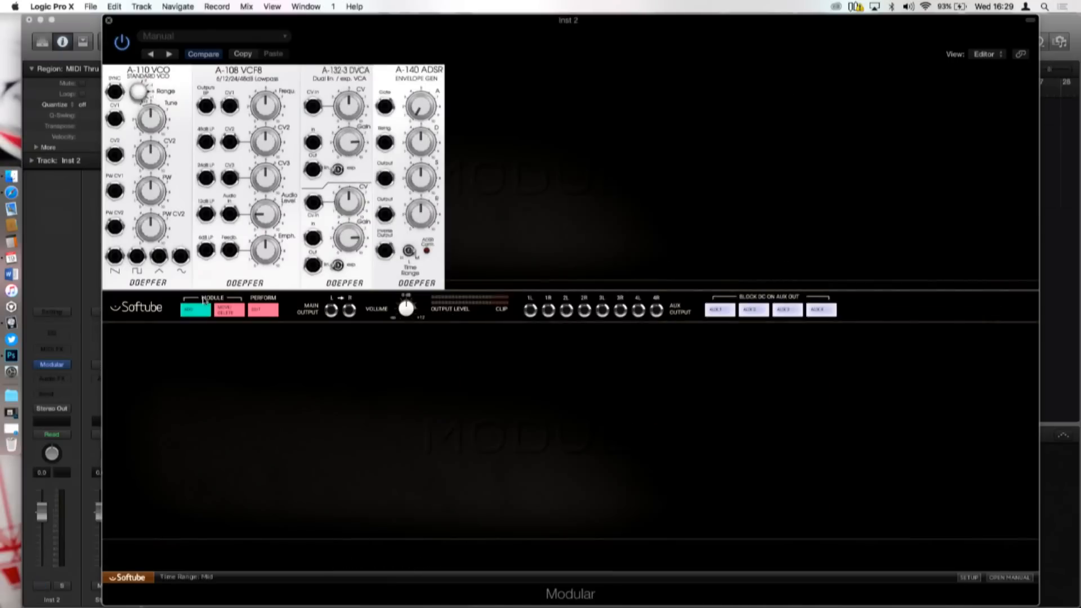
Step: Add the MIDI to CV module to the rack beside the A-140 ADSR
click(193, 310)
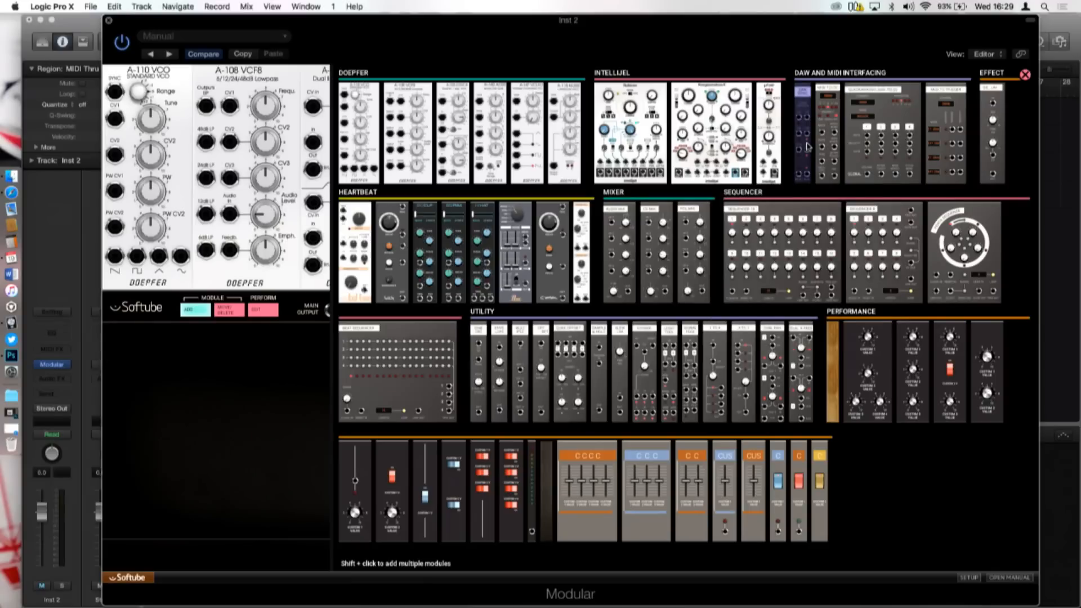
mouse_move(807, 147)
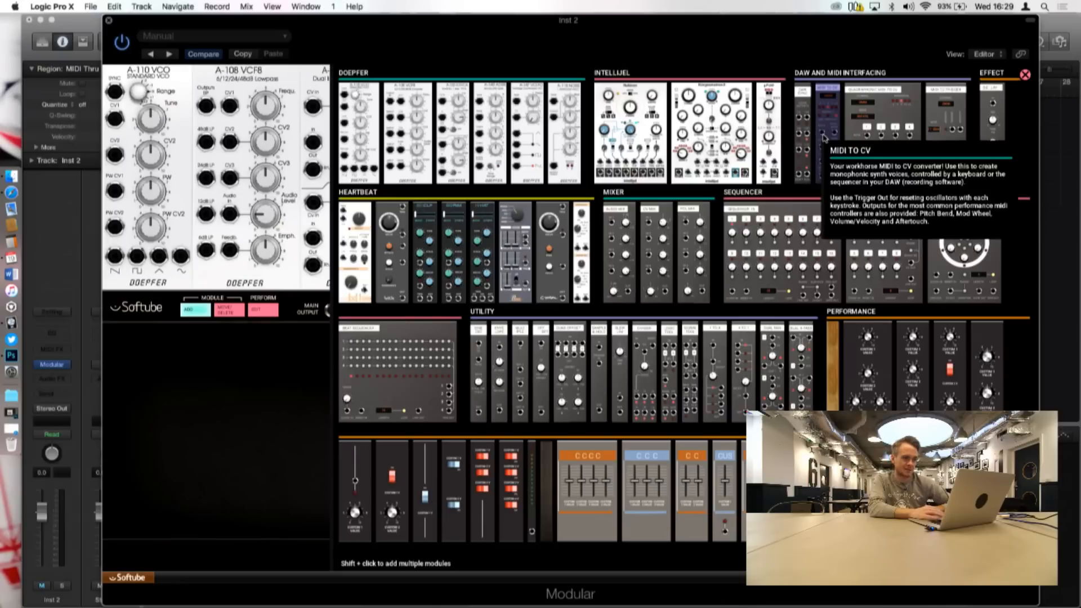
click(822, 138)
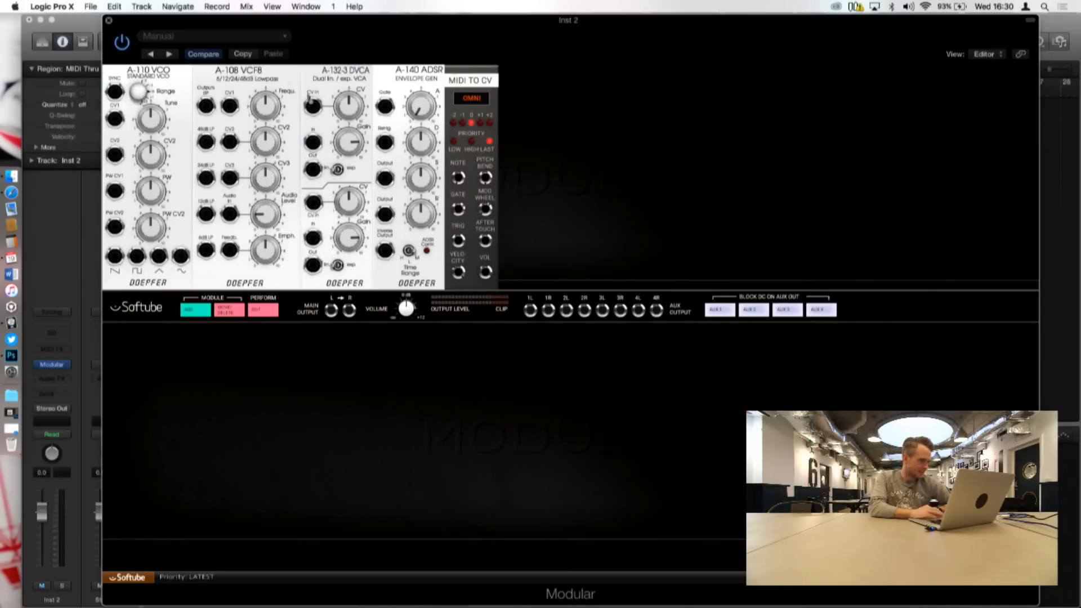
Step: Patch the A-132-3 DVCA's first output to both the L and R main outputs
drag(312, 169, 331, 310)
drag(313, 169, 340, 222)
drag(383, 110, 349, 309)
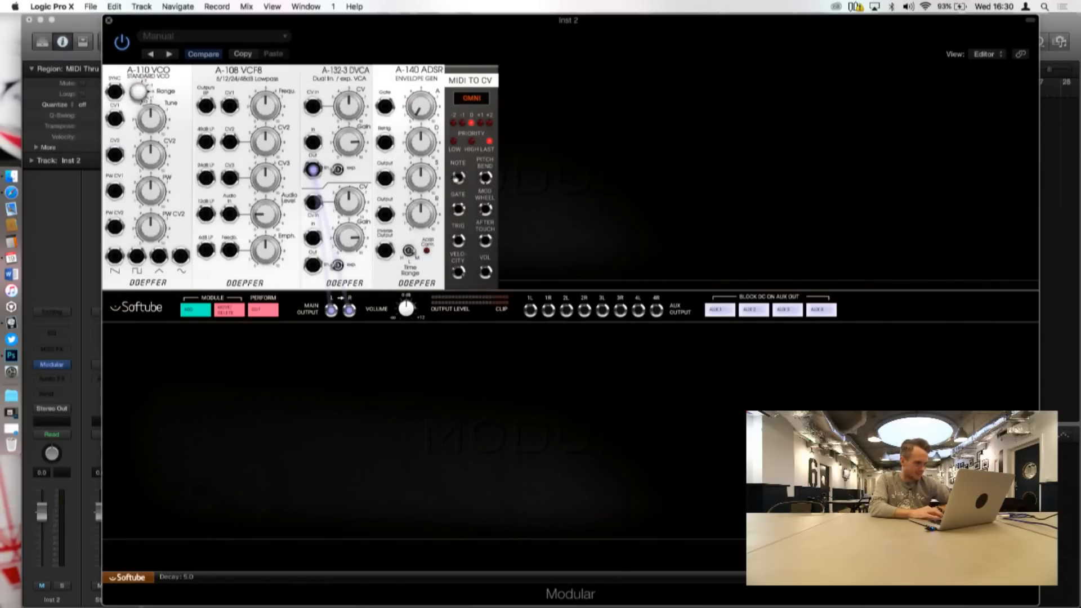
Step: Patch MIDI to CV's Note to the VCO's CV1, and its Gate and Trig to the ADSR's Gate and Retrig
drag(458, 179, 114, 119)
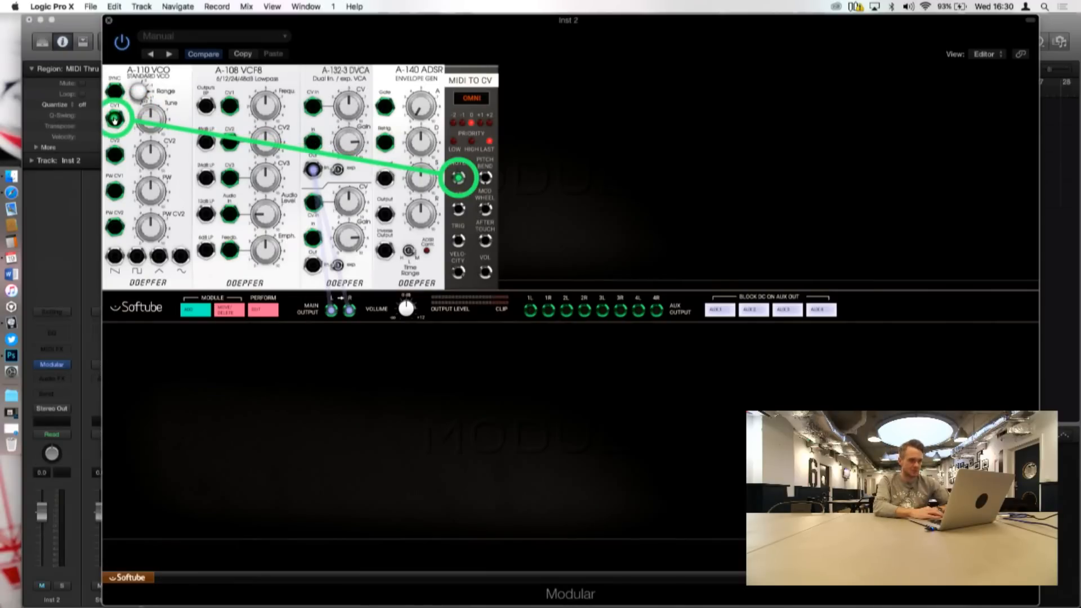
drag(114, 118, 114, 118)
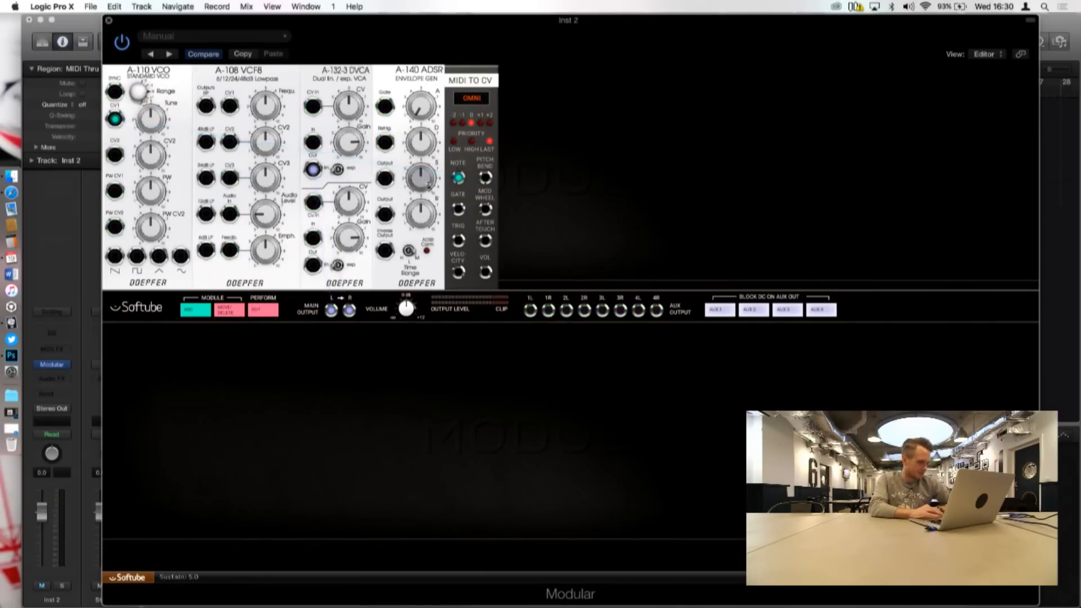
drag(459, 210, 386, 109)
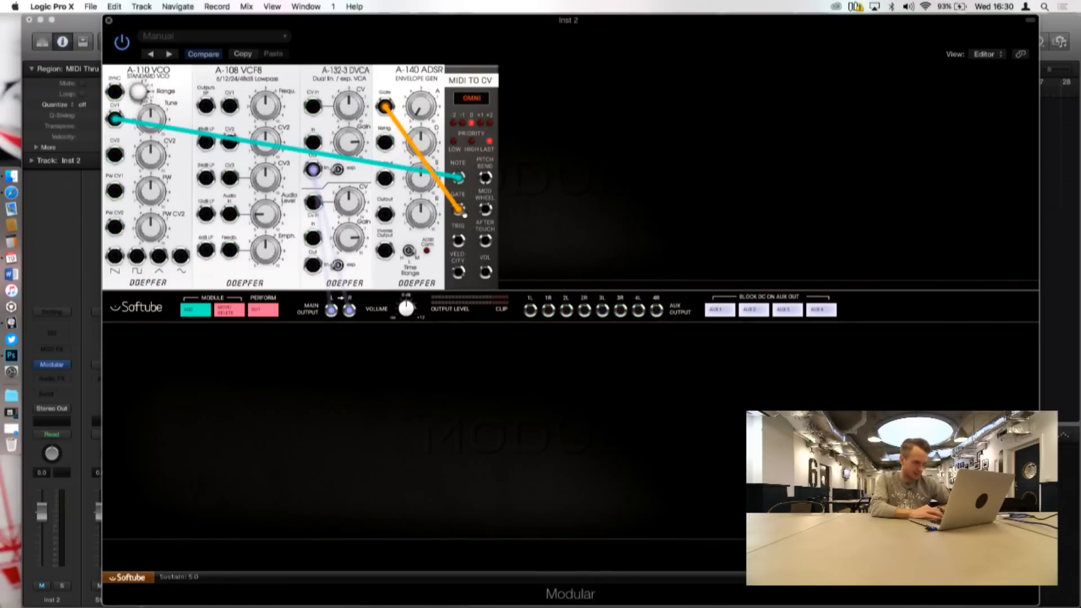
drag(458, 240, 385, 143)
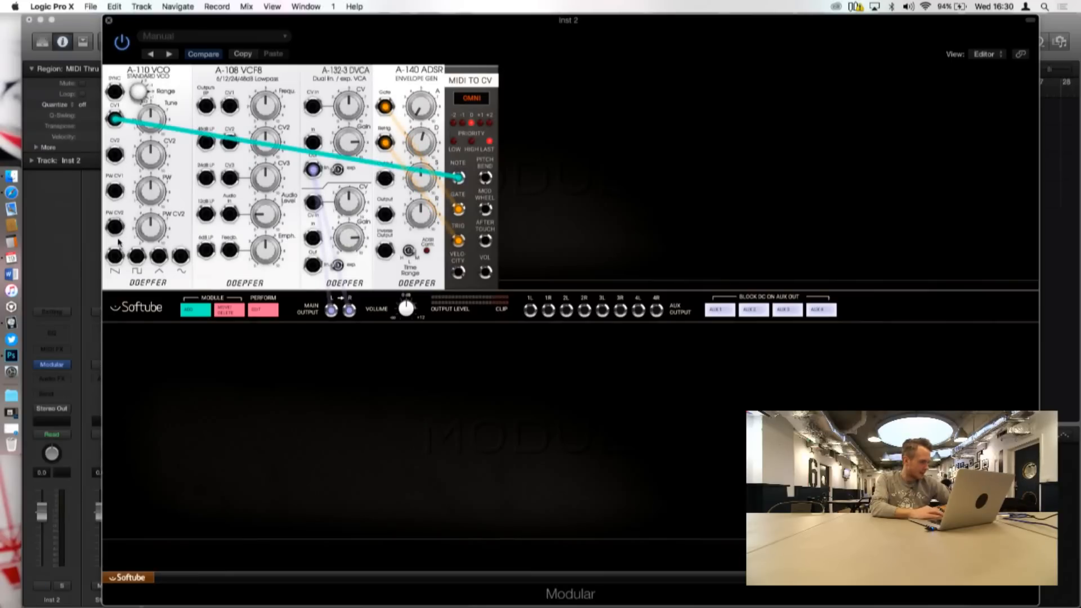
Step: Route the VCO's sawtooth output through the VCF8's Audio In and 12dB LP output into the DVCA's first input, and solo Inst 2
drag(116, 256, 238, 149)
drag(238, 196, 229, 214)
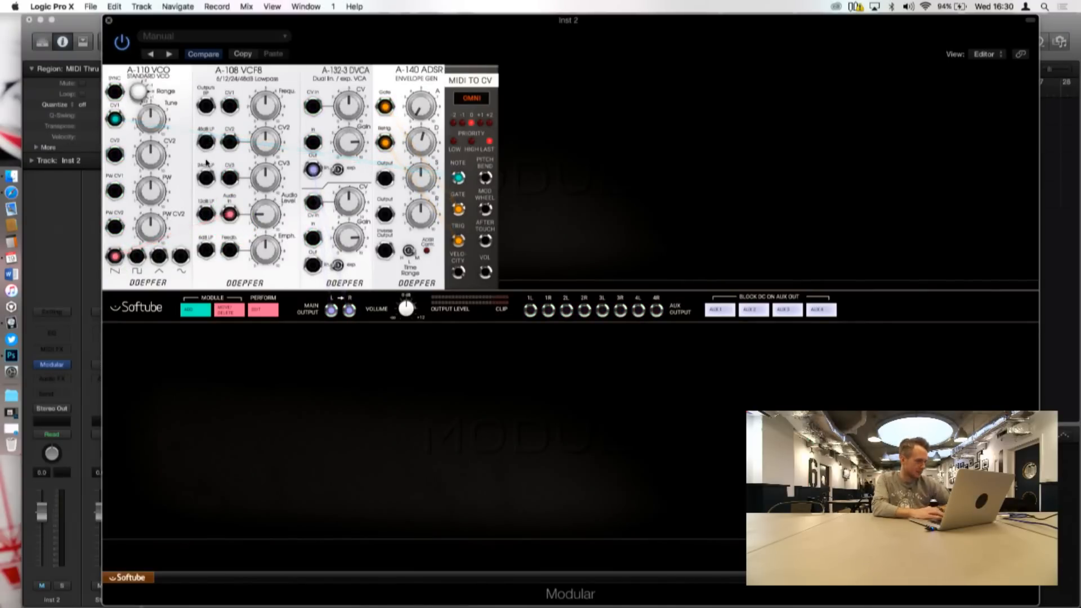
drag(206, 215, 313, 143)
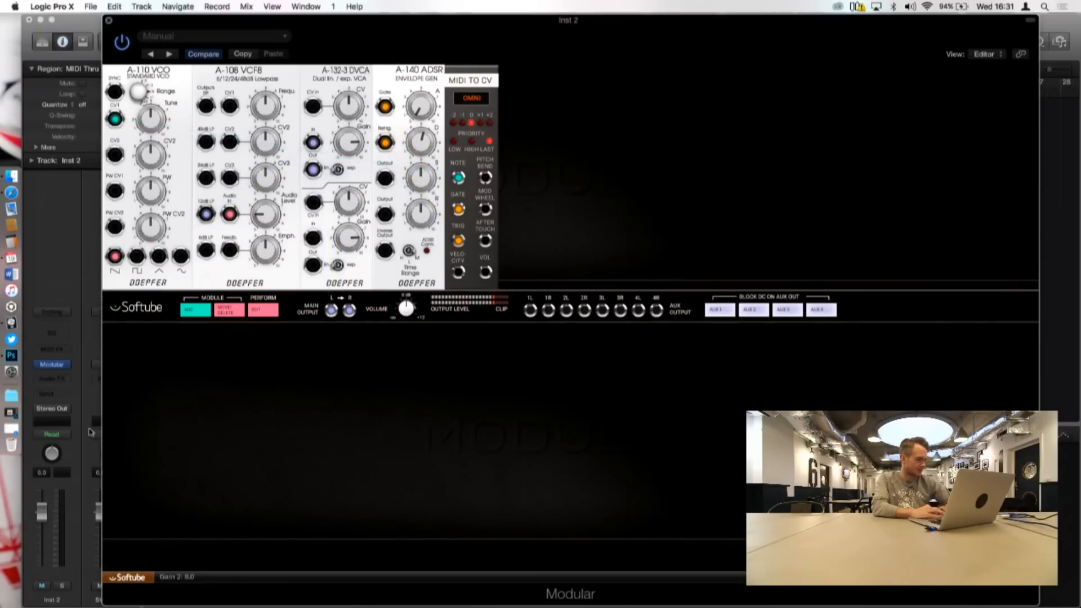
click(61, 587)
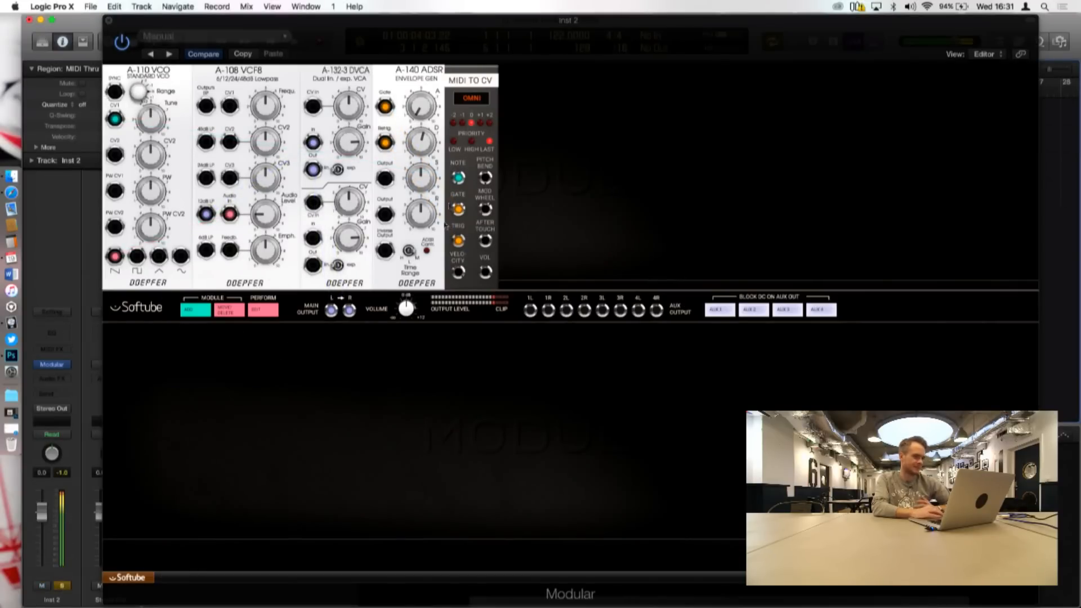
Step: Put the first DVCA under envelope control: turn Gain down, set CV to 10.0, and patch the ADSR Output to CV In
drag(452, 25, 546, 23)
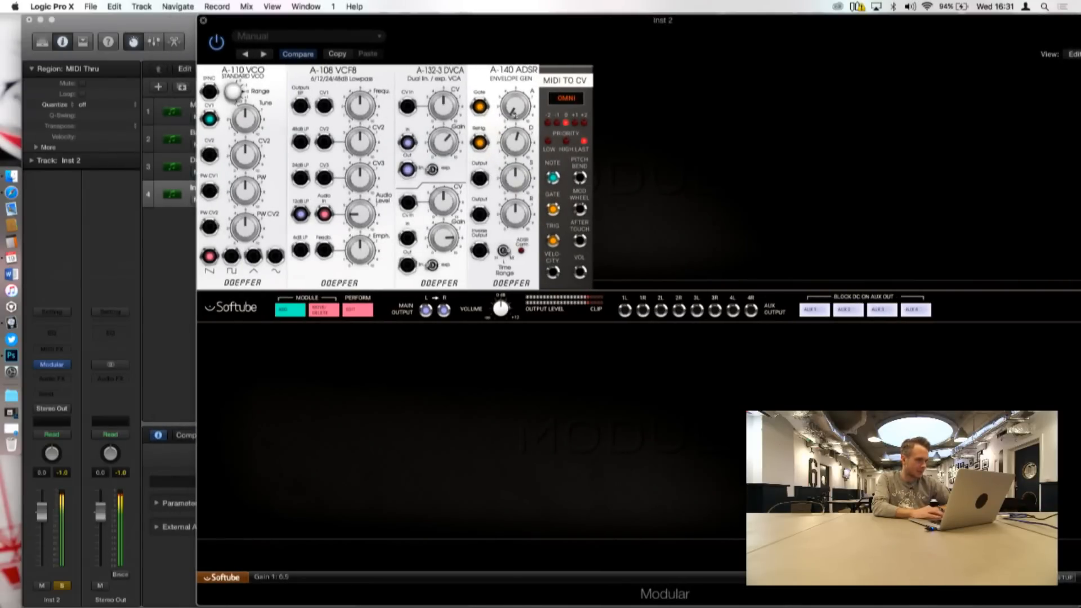
drag(444, 144, 444, 196)
drag(447, 148, 446, 159)
drag(443, 108, 442, 56)
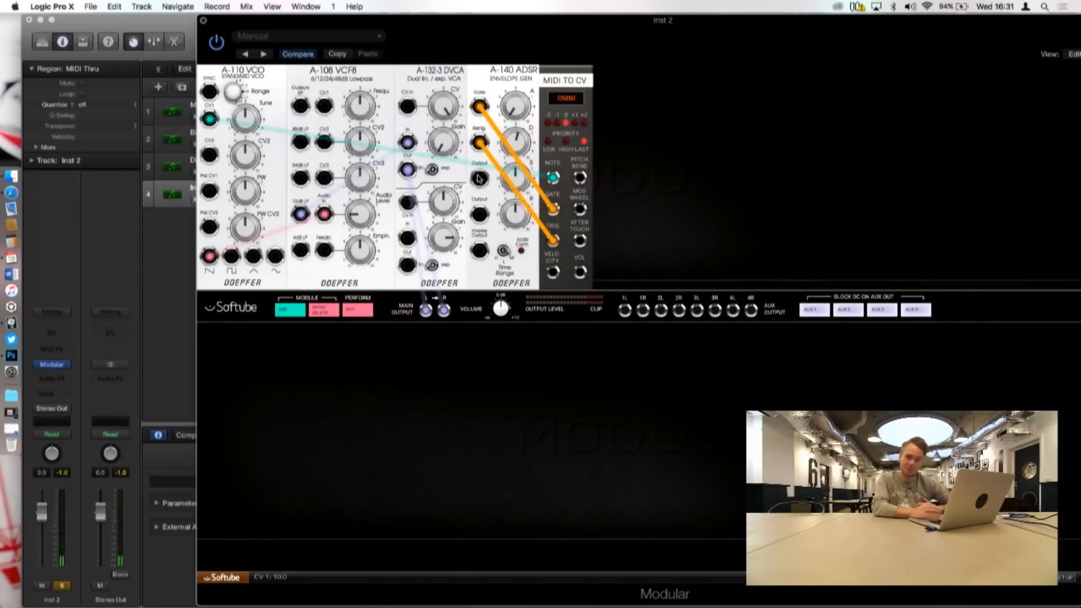
drag(478, 179, 411, 109)
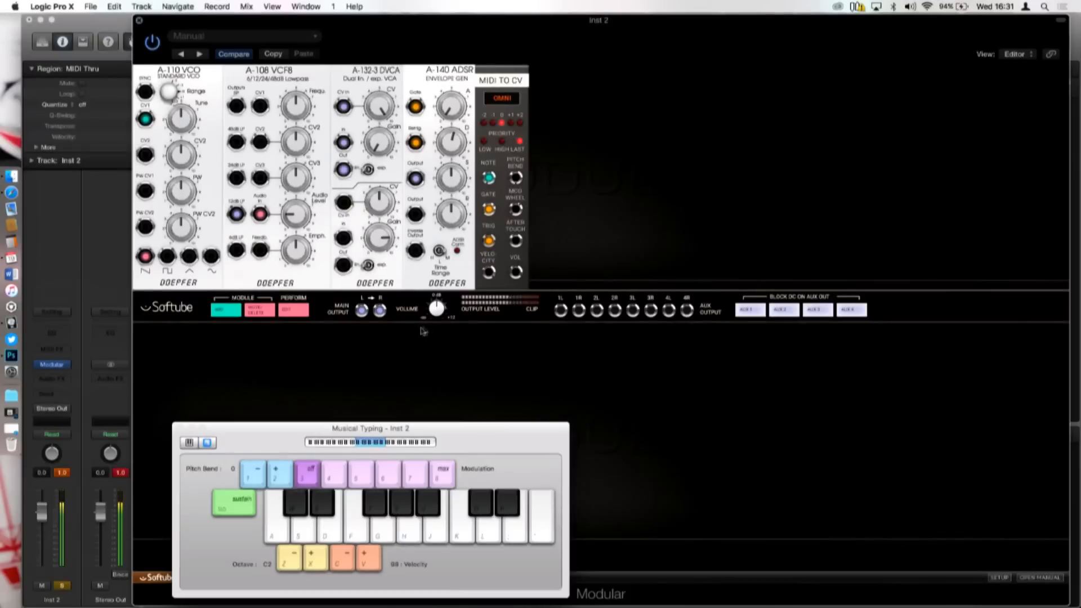
key(a)
key(super+k)
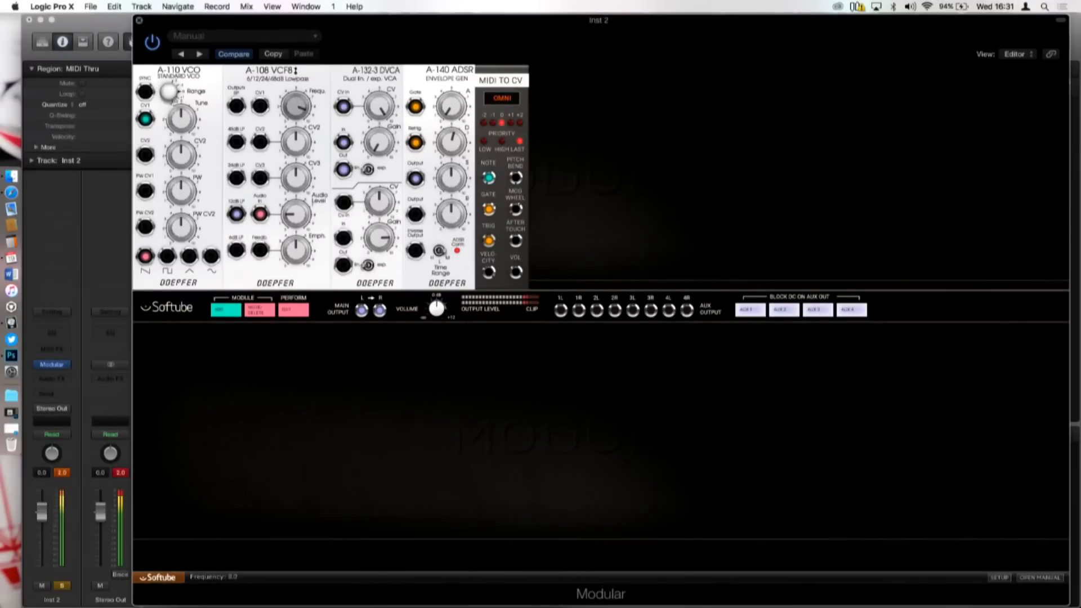
Step: Set the A-108 VCF8's Frequency to about 6.0 and lower its Emphasis
drag(295, 100, 295, 95)
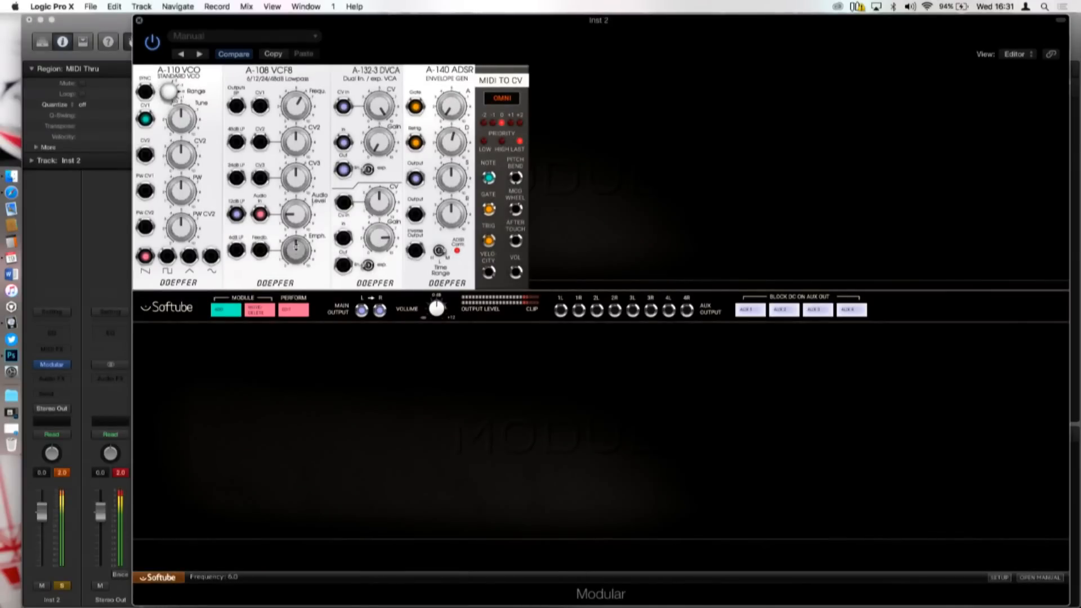
drag(296, 268, 297, 262)
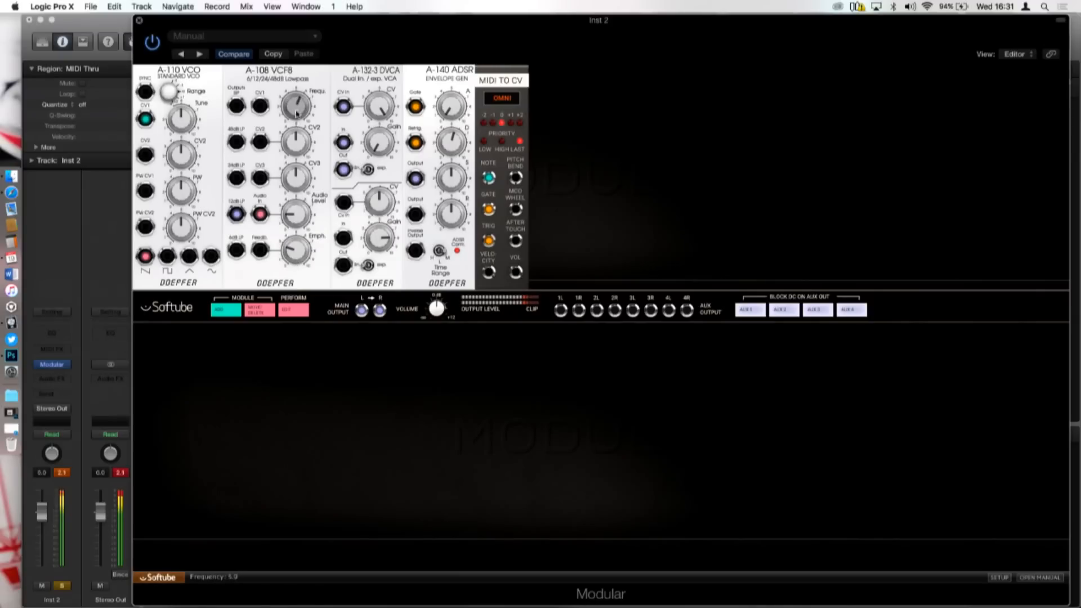
Step: Shorten the A-140 ADSR's Decay, set its Release to about 1.8, and try out its Attack
drag(454, 141, 449, 169)
drag(455, 225, 454, 228)
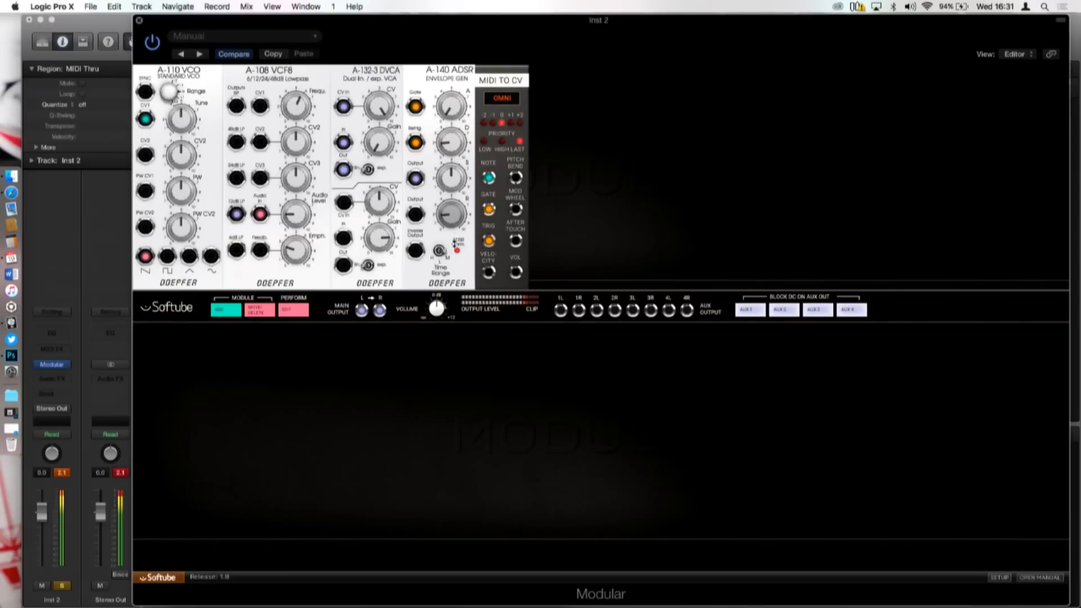
drag(455, 81, 455, 107)
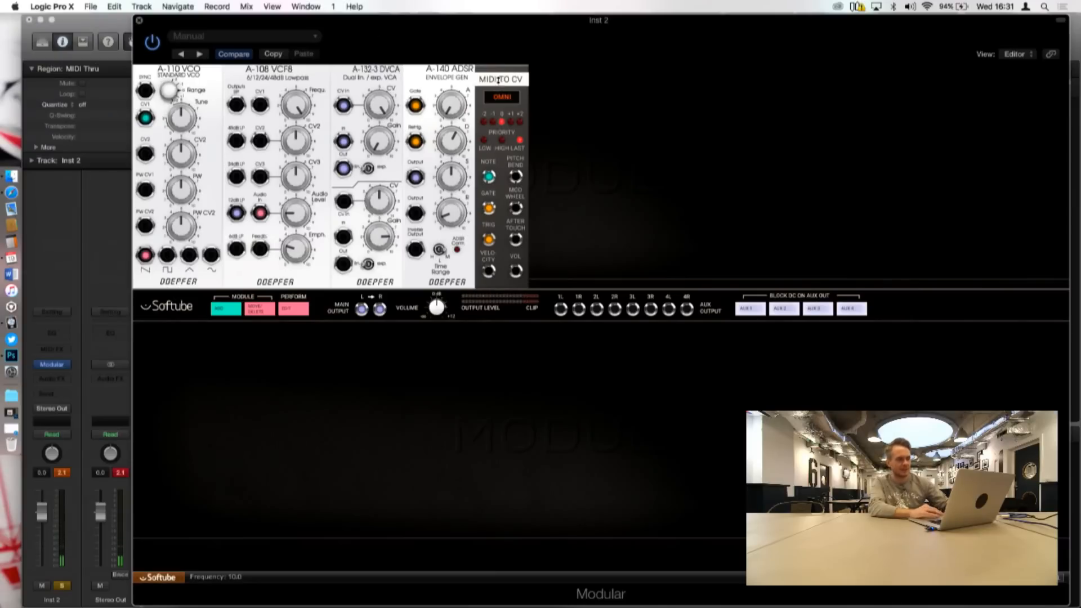
mouse_move(418, 145)
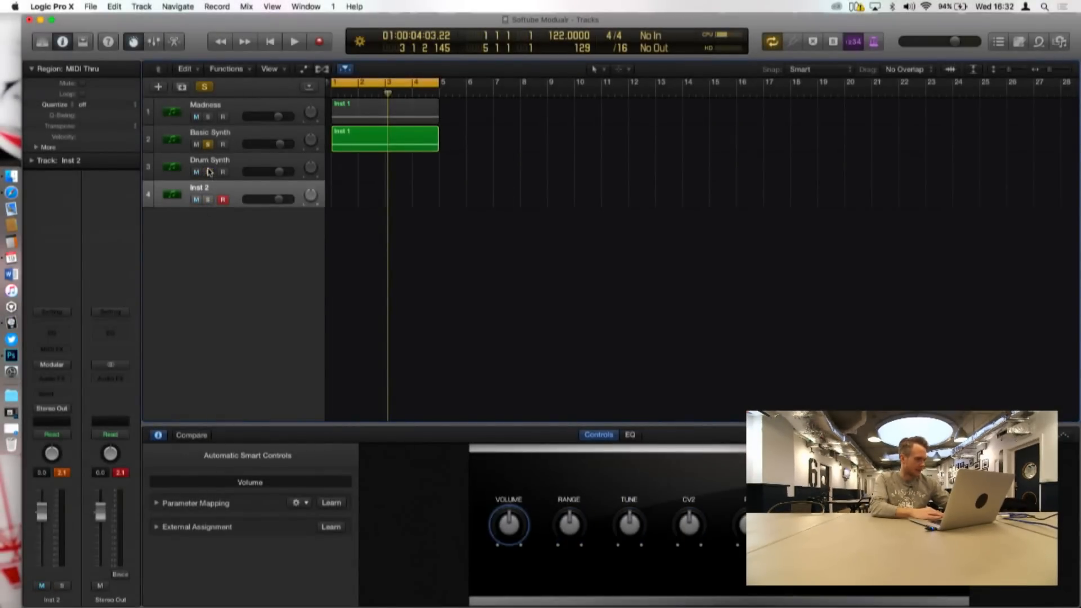
Step: Mute the Basic Synth, Drum Synth and Inst 2 tracks
click(197, 145)
right_click(197, 172)
click(193, 223)
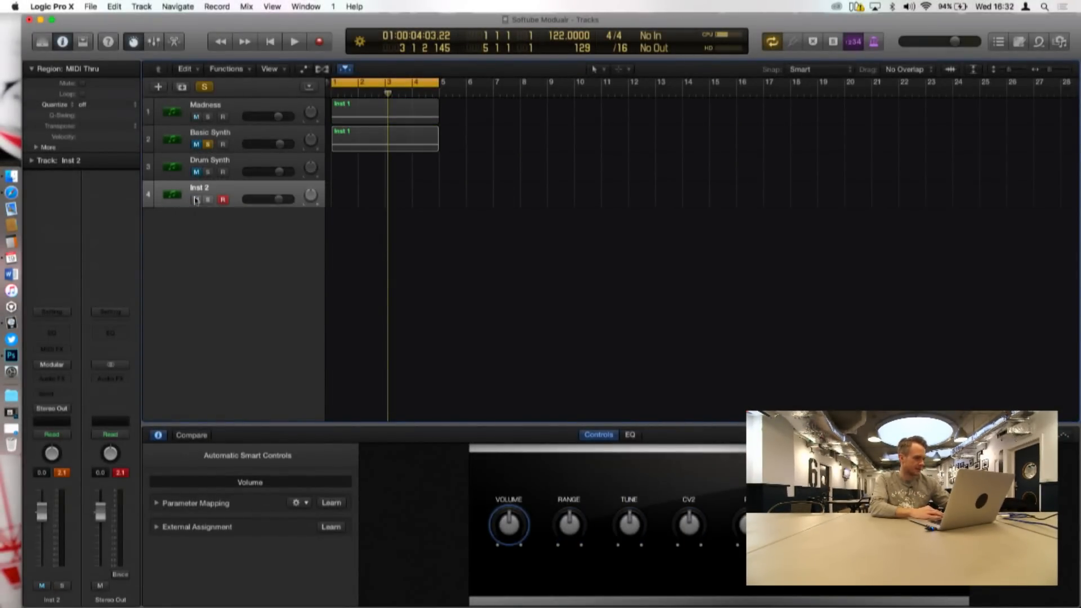
Step: Solo the Madness track and take Basic Synth out of solo
click(245, 119)
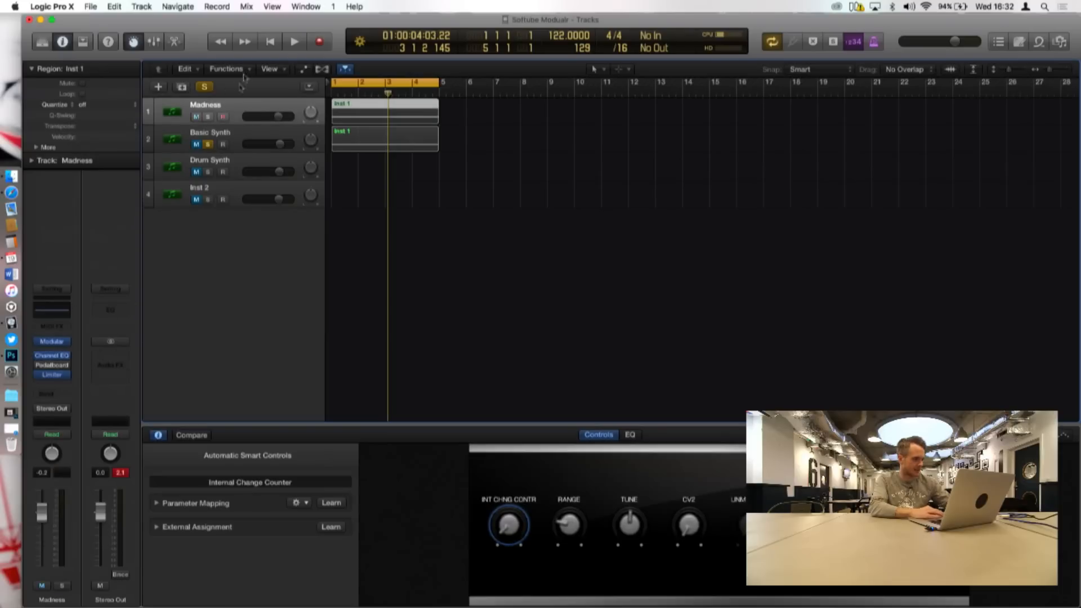
click(208, 118)
click(208, 144)
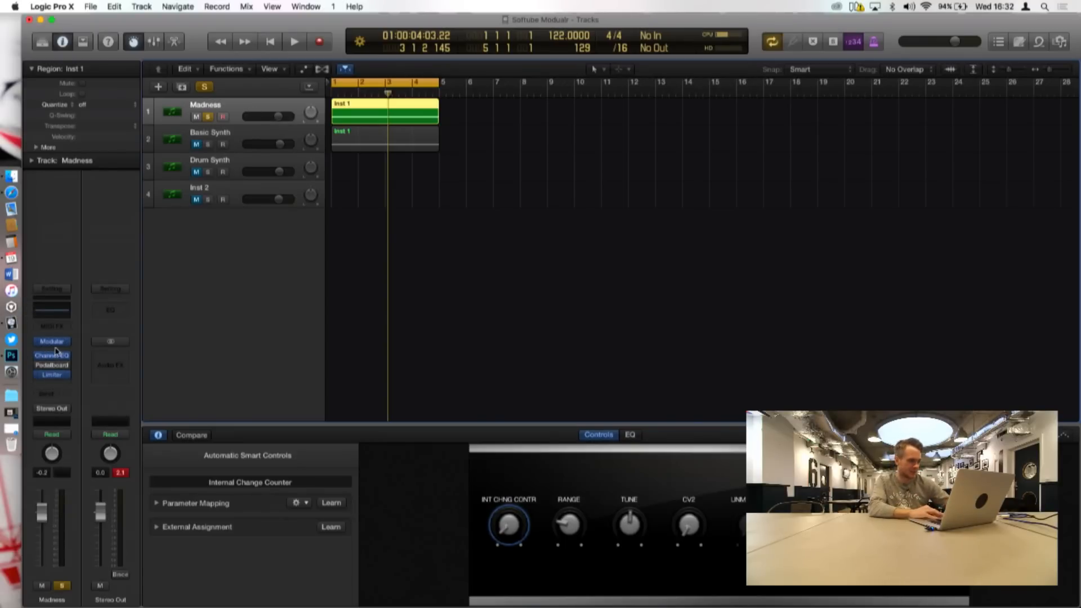
Step: Open the Madness track's Modular rack and raise the Audio Mix module's Input 1 level
click(53, 342)
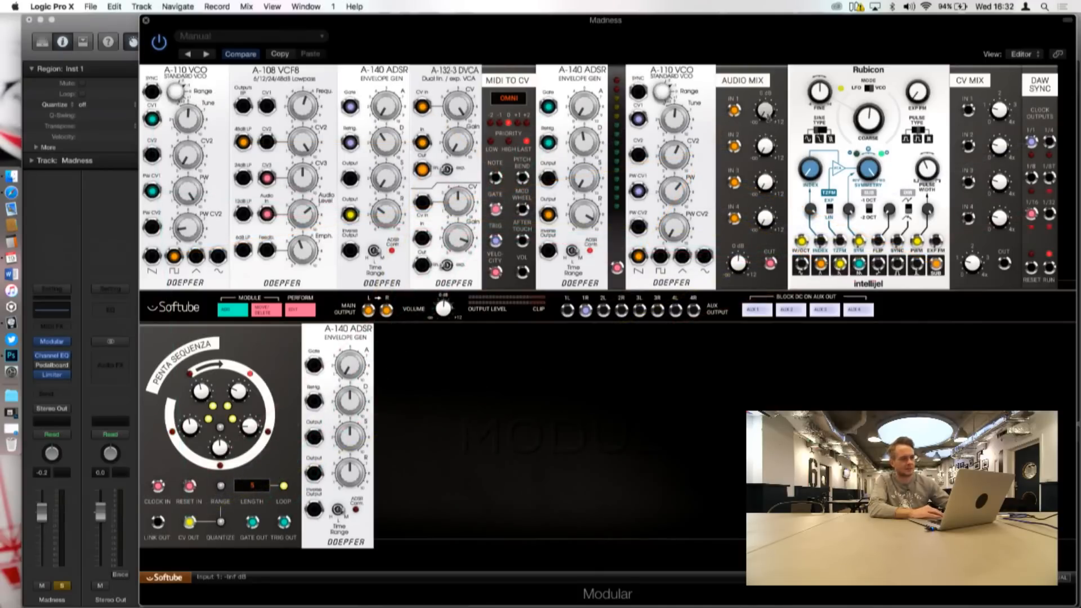
drag(766, 113, 764, 86)
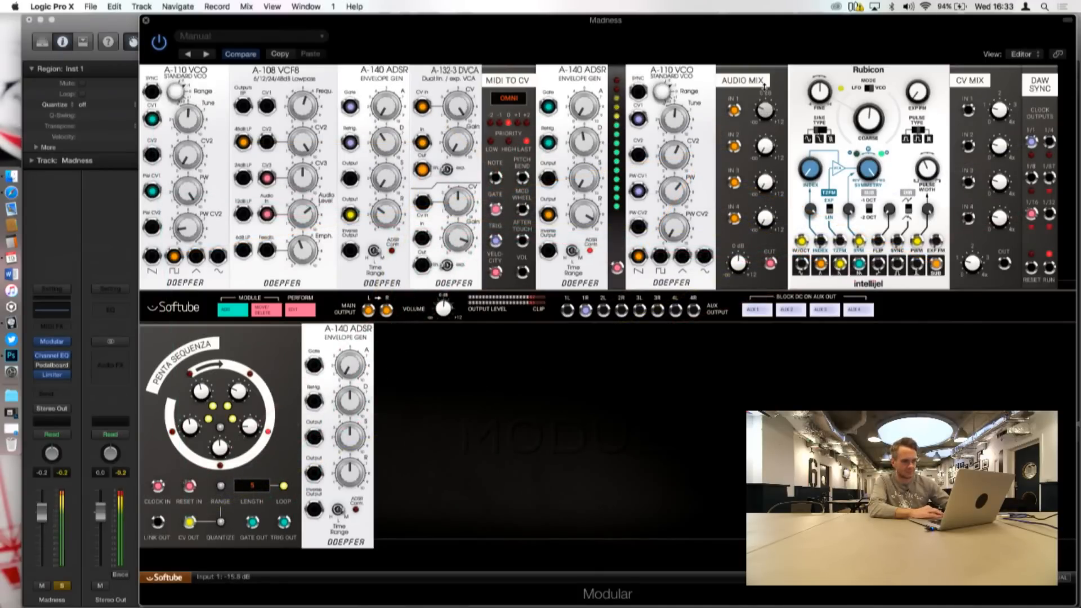
scroll(241, 349, down, 1)
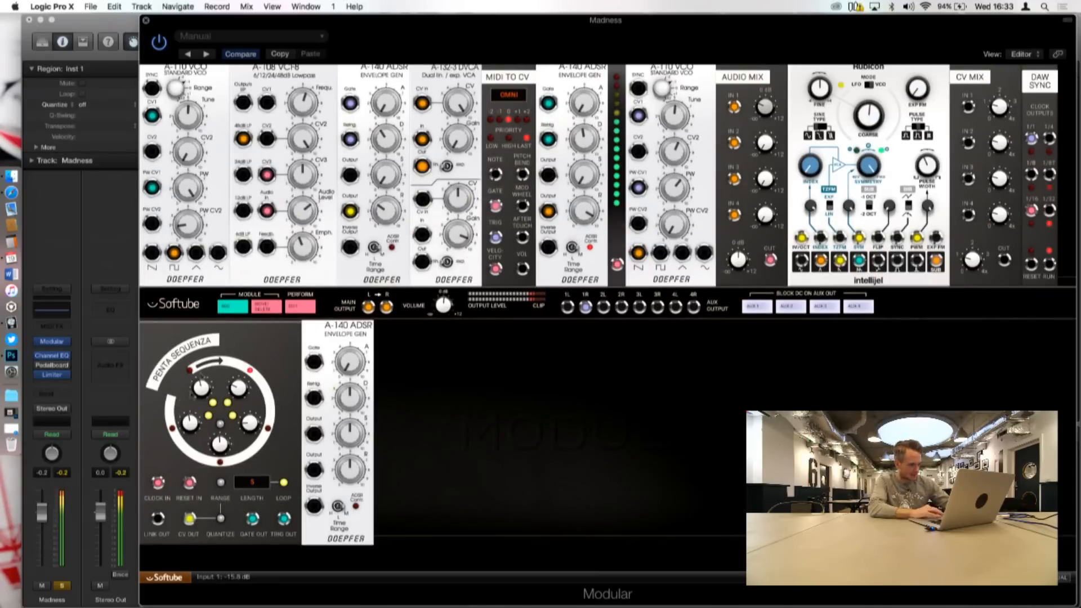
Step: Look over the DAW and MIDI interfacing modules in the module browser without adding any
click(232, 306)
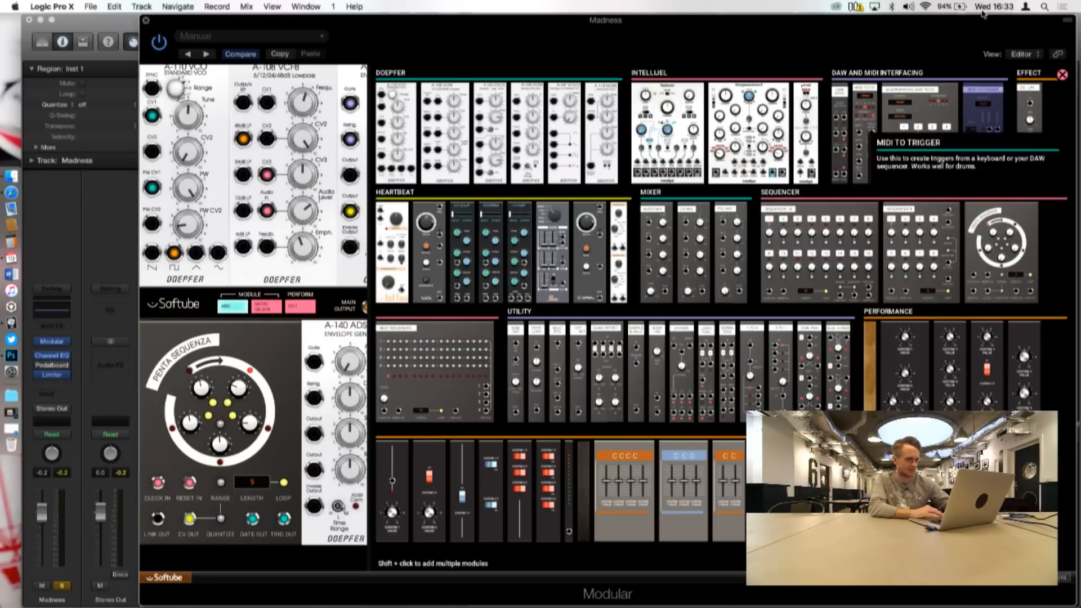
click(1063, 75)
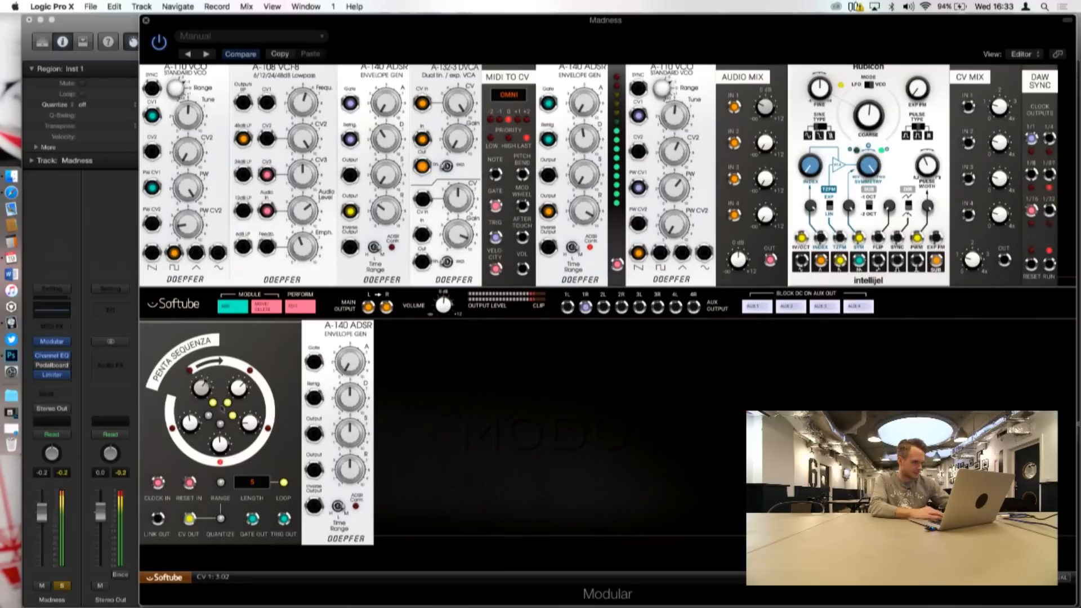
Step: Set the Penta Sequenza's length to 4 steps and its second step's CV to about 2.58
drag(248, 482, 248, 487)
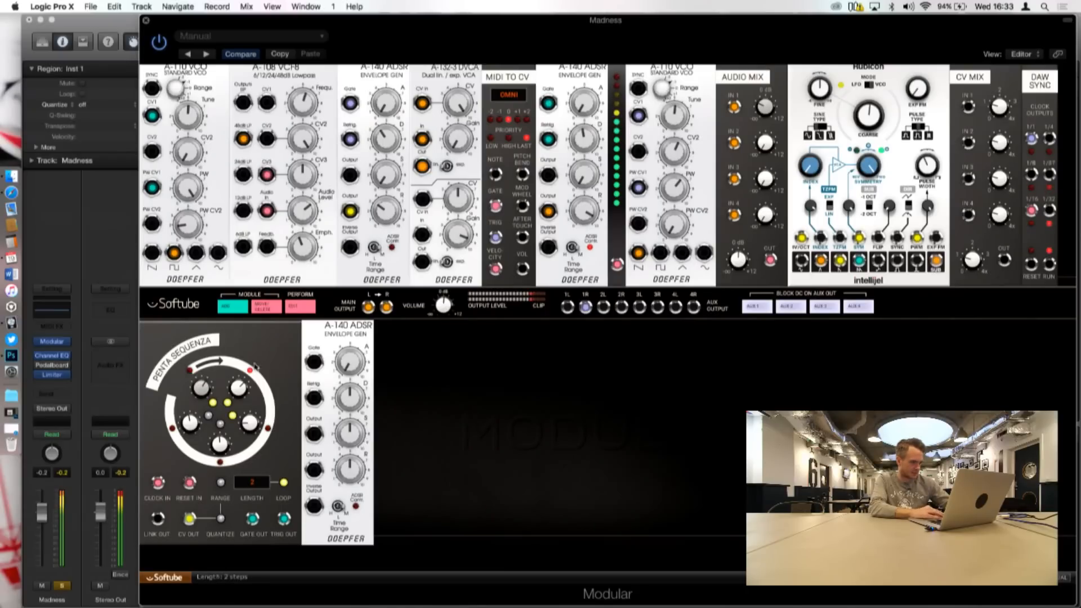
click(263, 479)
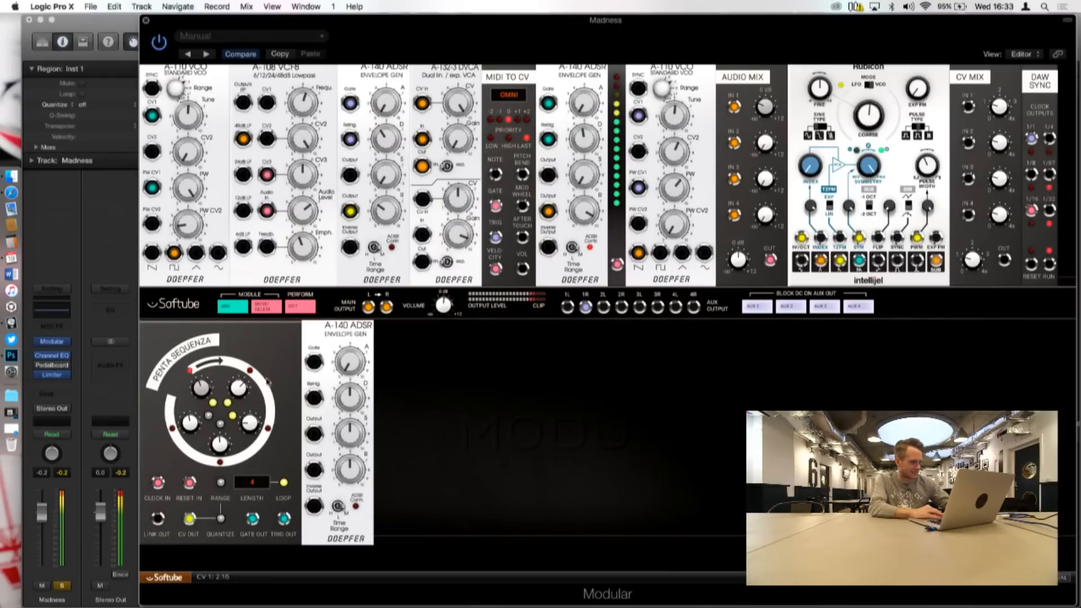
drag(240, 383, 234, 404)
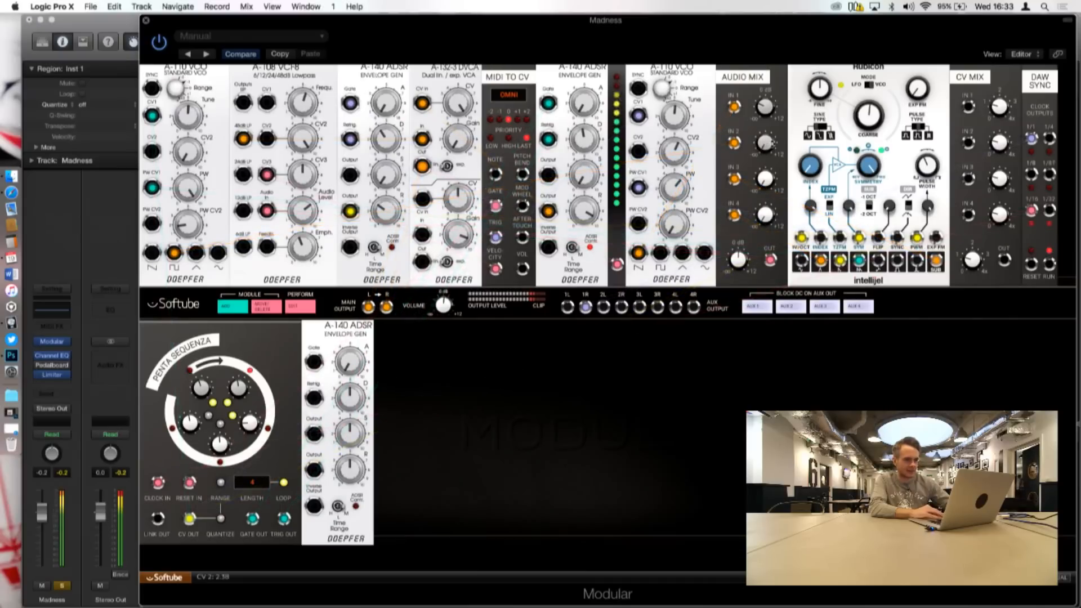
Step: Vary the Audio Mix module's Input 1 to 4 levels to audition each source in the Madness patch
mouse_move(767, 144)
mouse_down()
mouse_move(767, 134)
mouse_move(763, 148)
mouse_up()
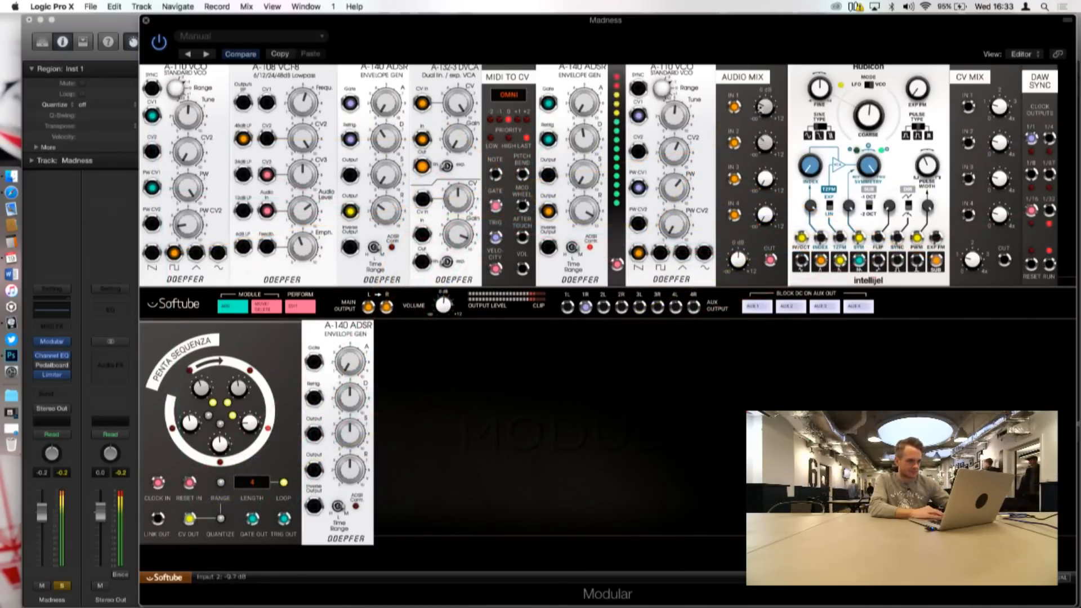
mouse_move(764, 105)
mouse_down()
mouse_move(764, 92)
mouse_move(762, 107)
mouse_up()
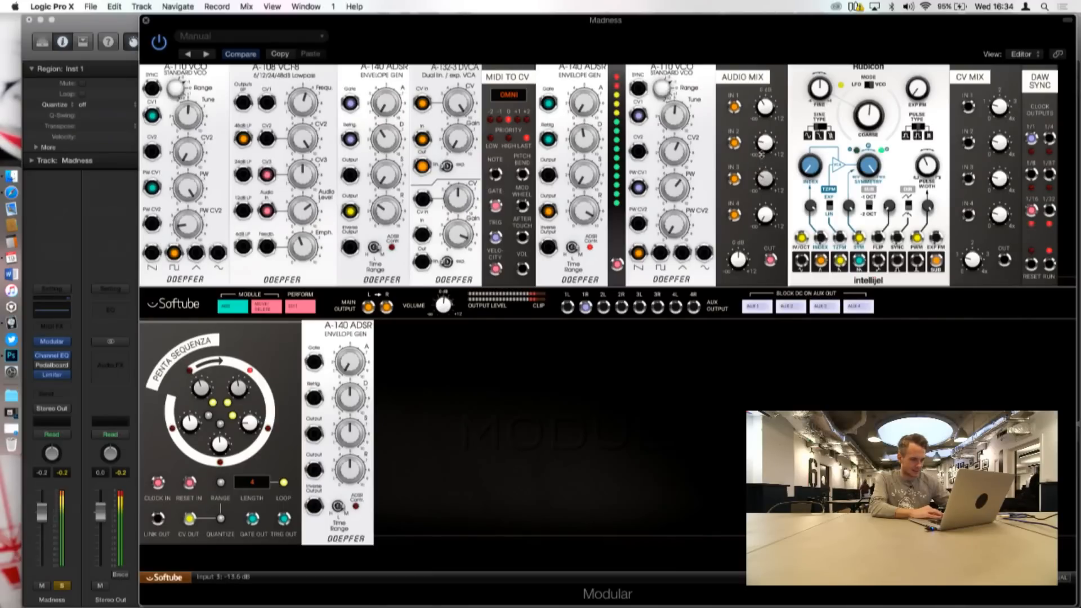
mouse_move(736, 179)
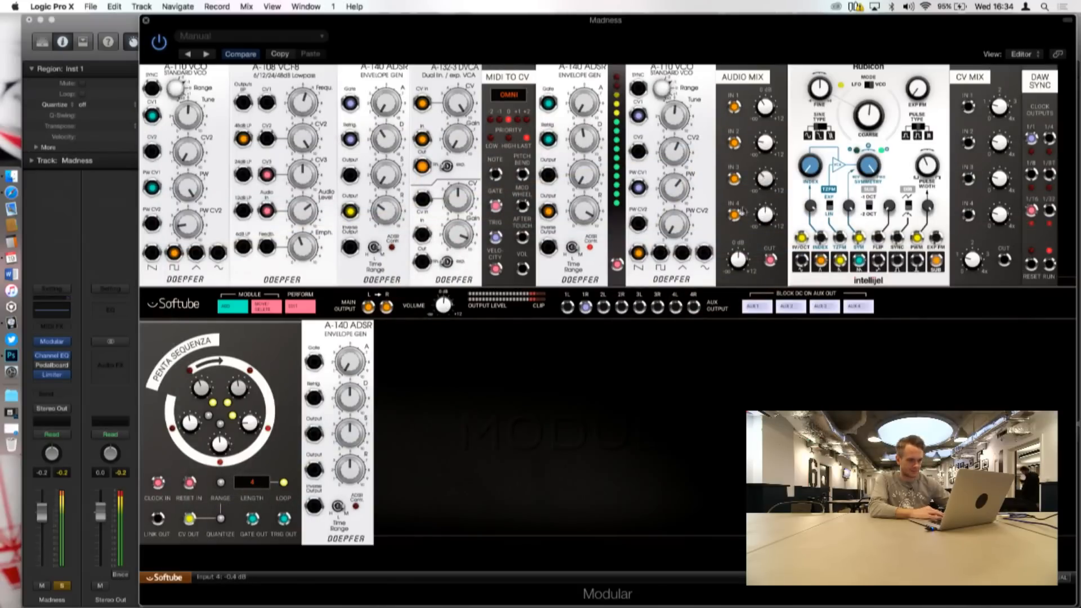
mouse_move(735, 215)
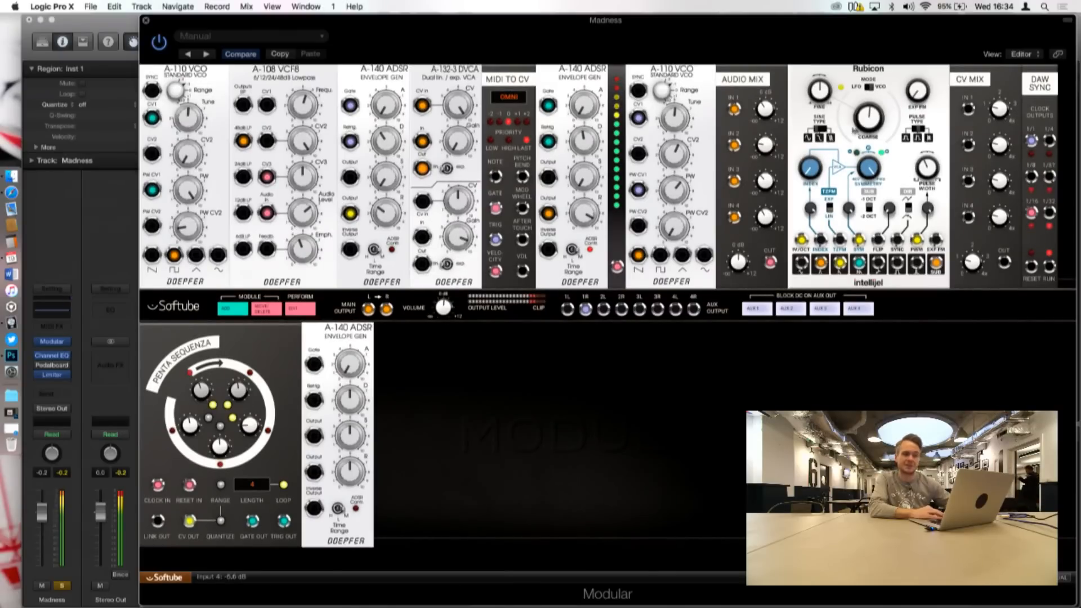
Step: Sweep the Rubicon oscillator's Coarse tuning through 41 % and 67 %, ending at 51 %
mouse_move(865, 139)
mouse_down()
mouse_move(864, 149)
mouse_move(868, 134)
mouse_up()
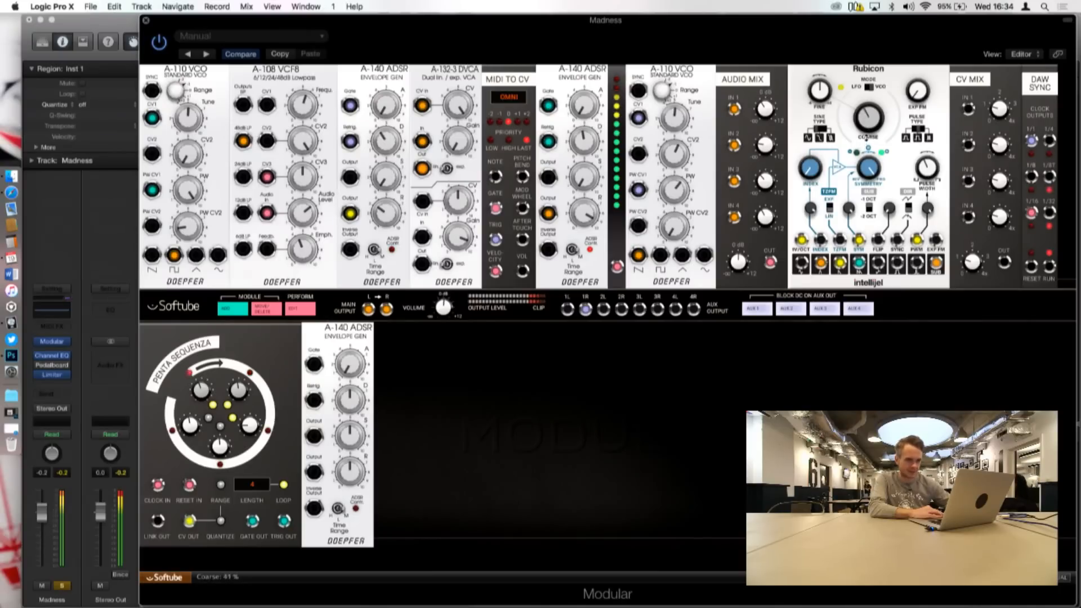
drag(867, 136, 866, 88)
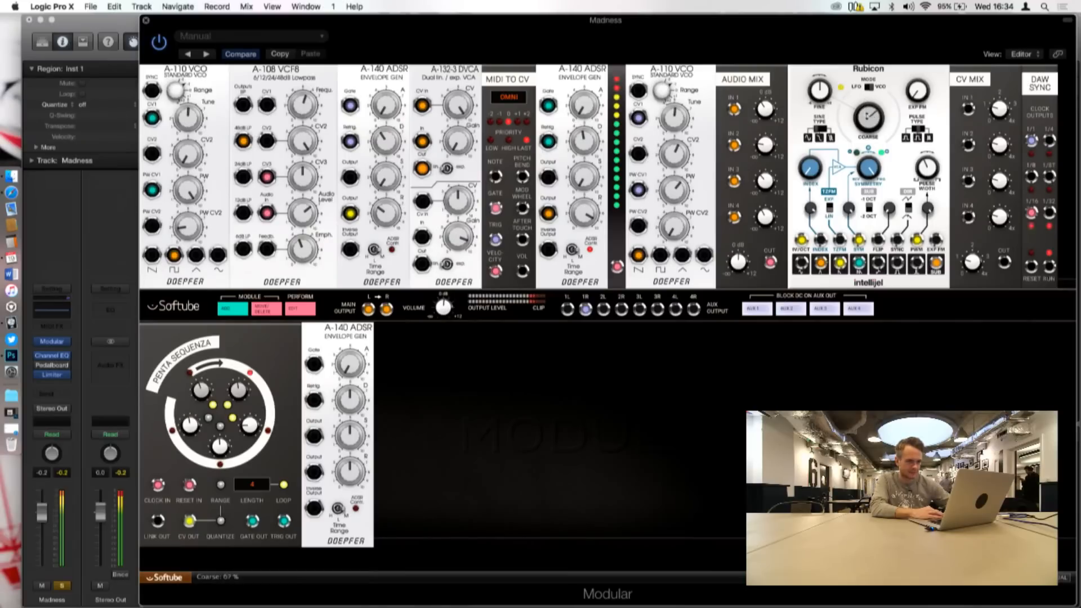
drag(862, 136, 864, 108)
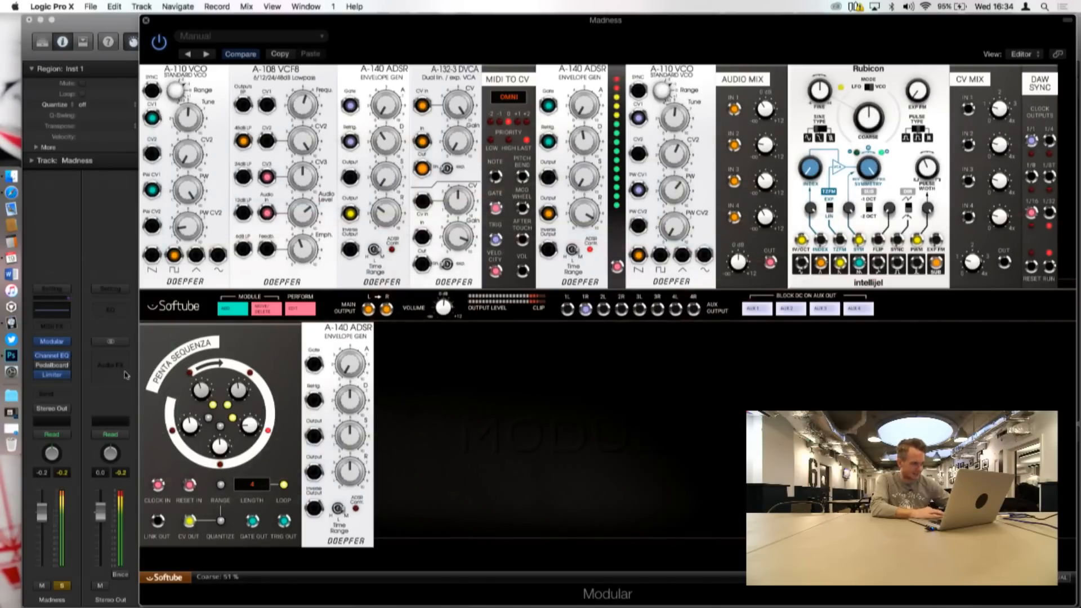
Step: Examine the Madness track's frequency spectrum in its Channel EQ, then return to the Modular rack
click(53, 355)
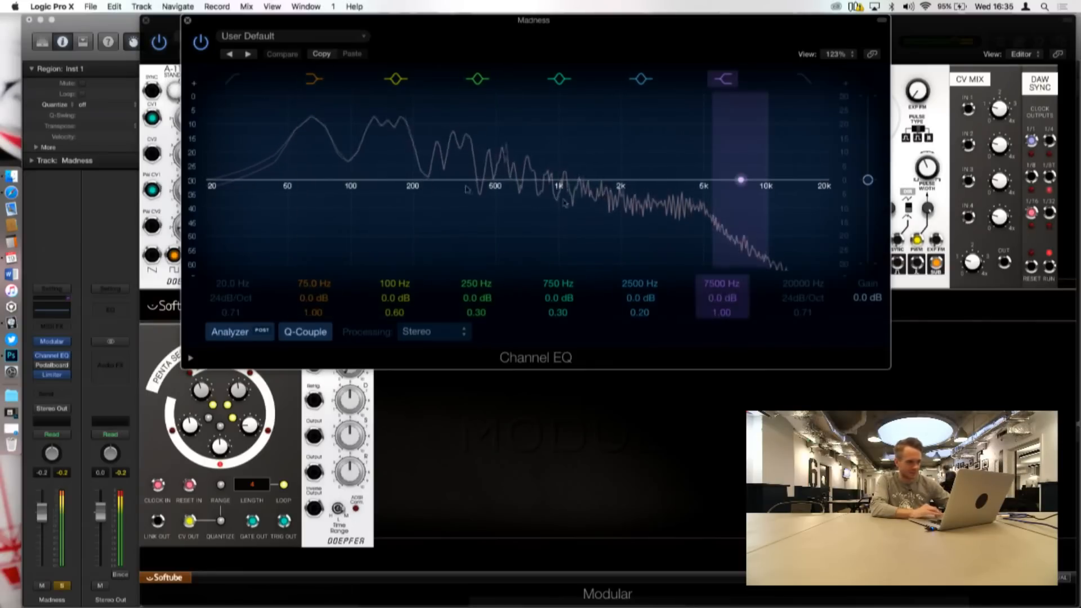
click(188, 20)
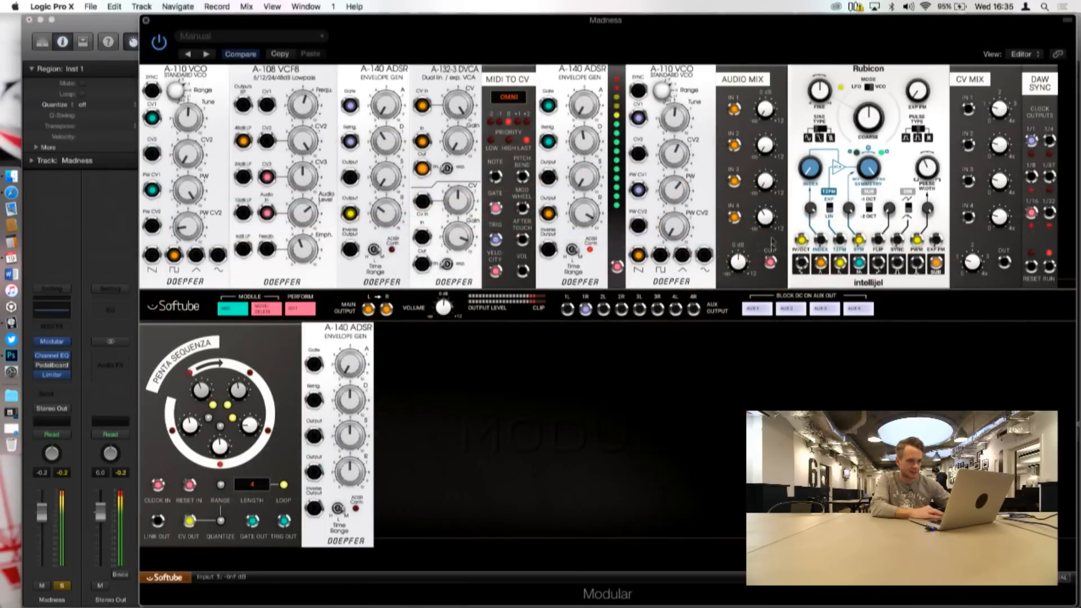
Step: Lower the Audio Mix module's Input 4, raise Input 3, and bring the A-108 VCF8's Frequency down to 2.9
drag(766, 216, 765, 262)
drag(765, 182, 766, 148)
drag(307, 107, 307, 137)
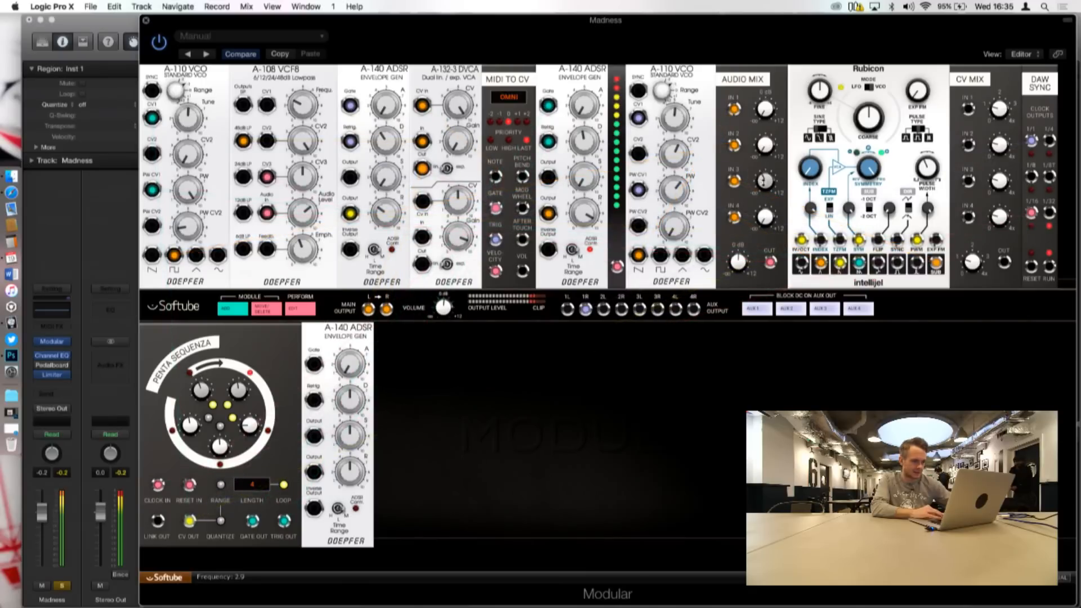
Step: Shorten the first A-140 ADSR's decay and reshape the second A-140 ADSR with more attack and a decay of 3.4
drag(590, 72, 590, 52)
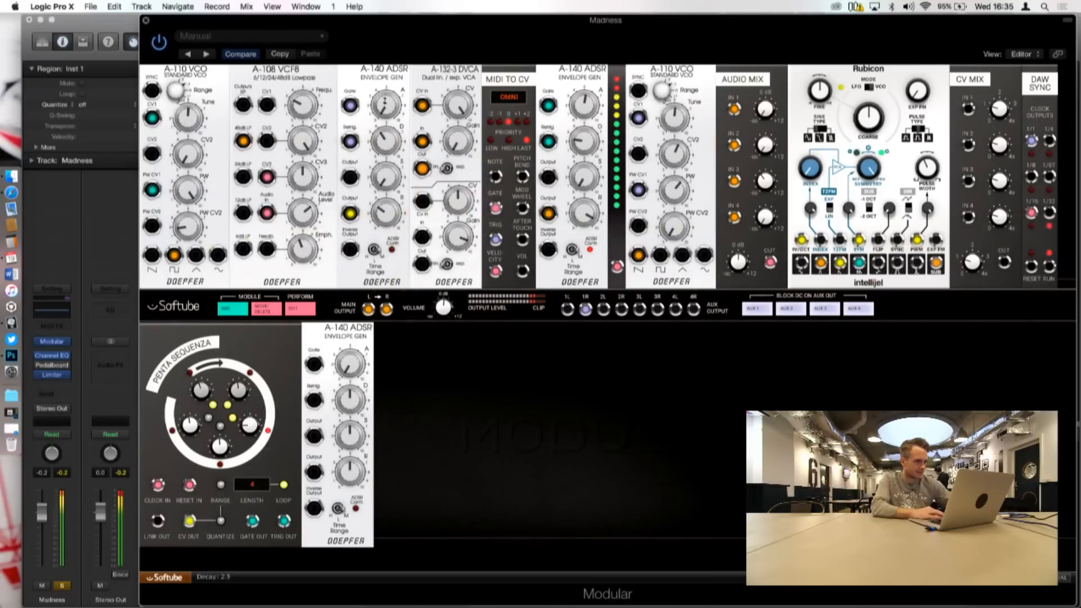
drag(384, 165, 383, 168)
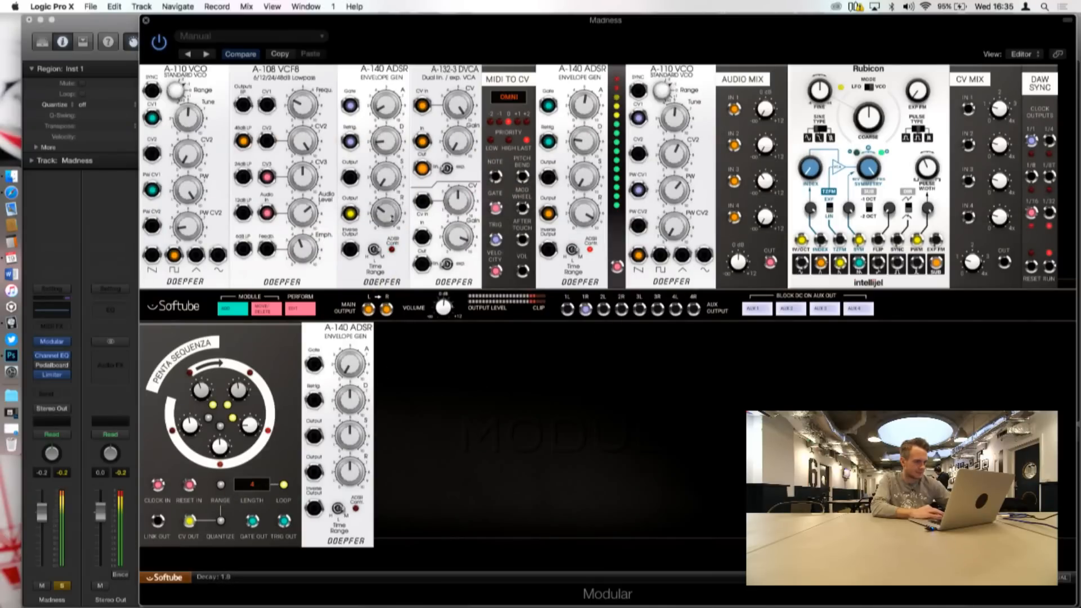
drag(573, 275, 573, 285)
drag(576, 133, 576, 124)
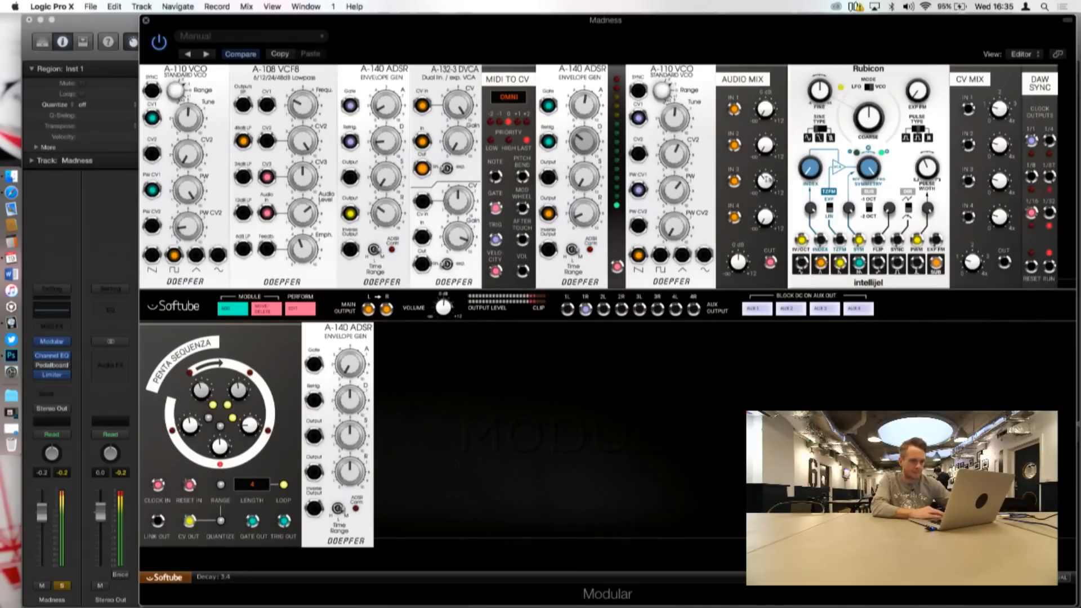
Step: Sweep the Rubicon's Coarse tuning through 29 % and 75 %, and raise the A-108 VCF8's Frequency to 7.1
drag(761, 169, 761, 167)
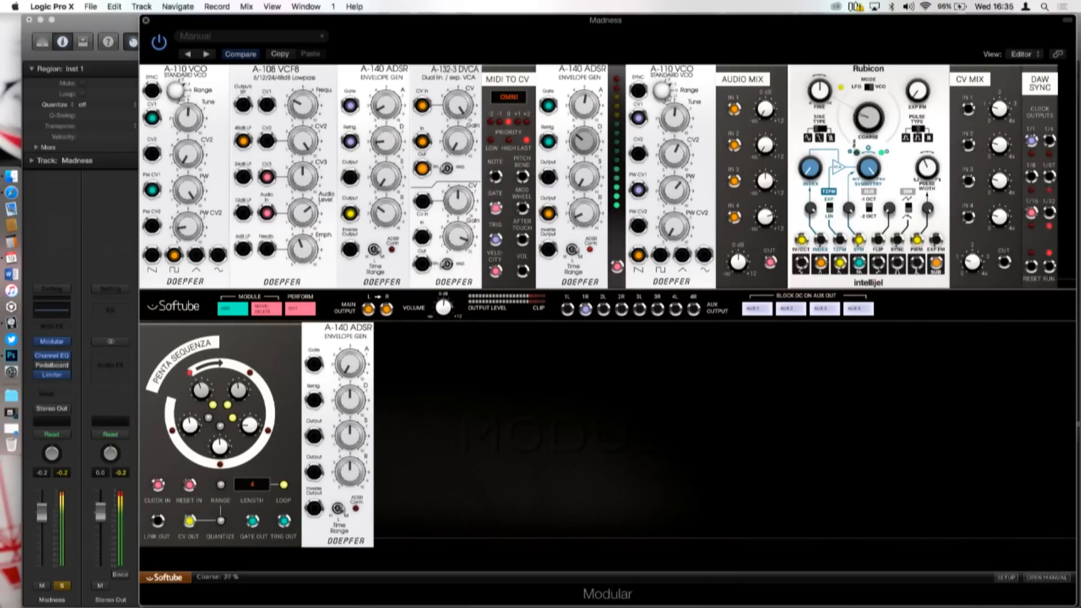
drag(865, 223, 866, 224)
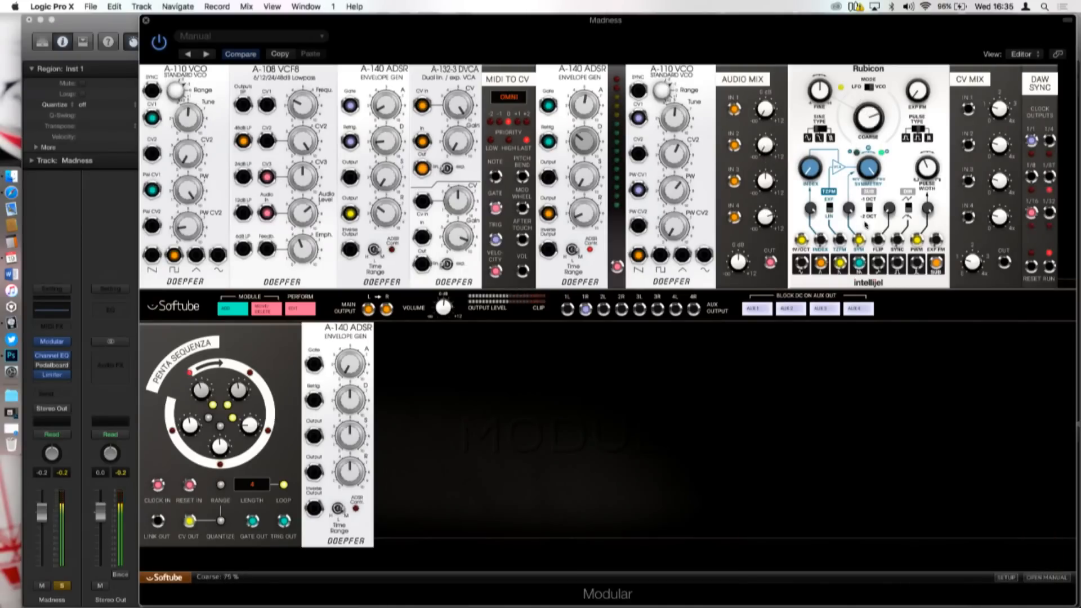
drag(868, 148, 874, 147)
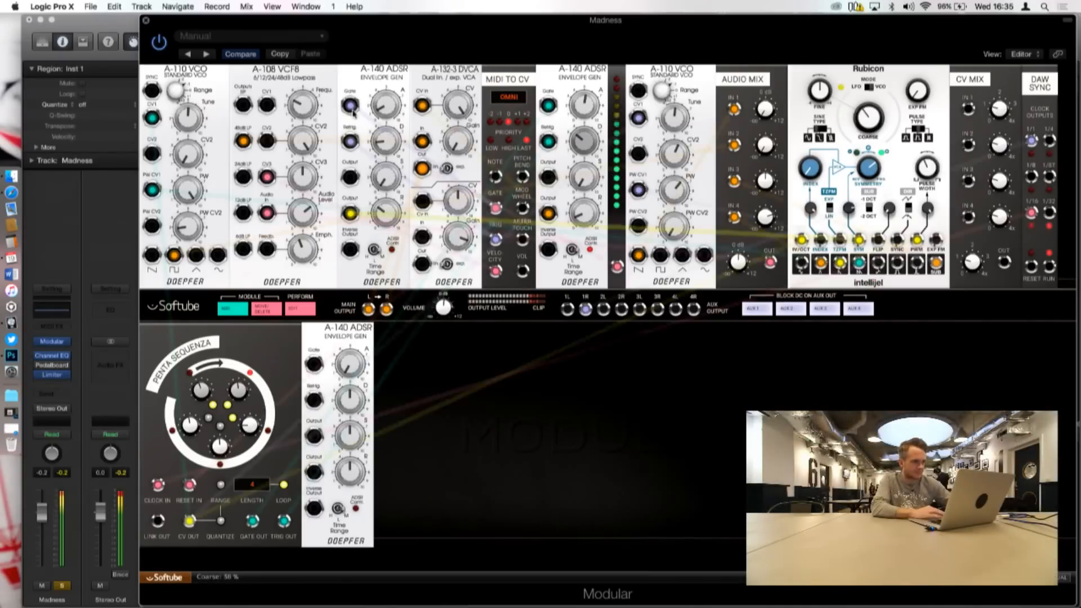
drag(297, 77, 307, 11)
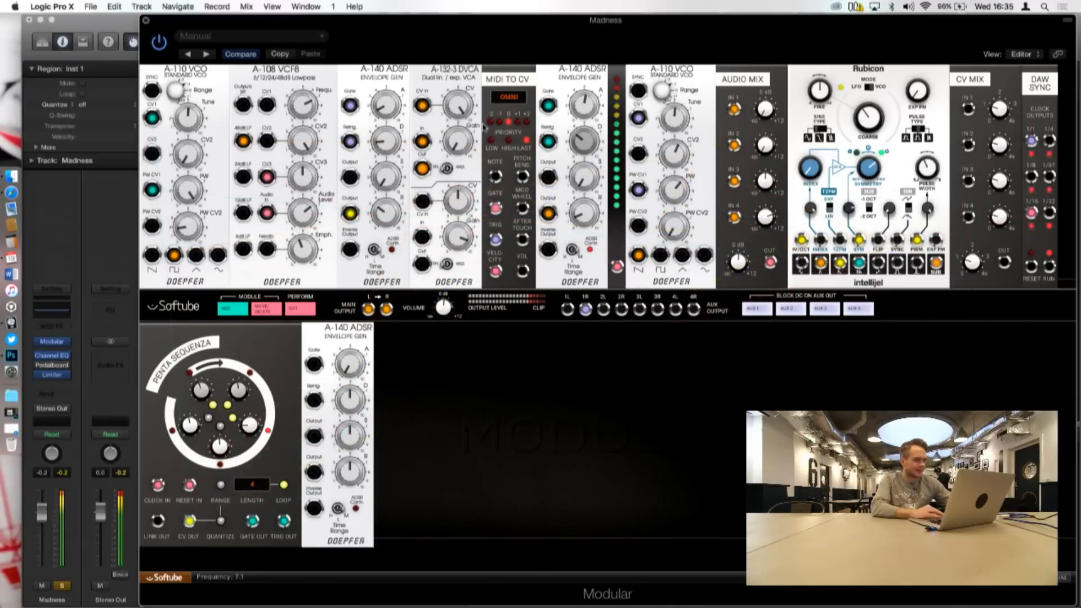
Step: Adjust the Audio Mix level and add a second MIDI to CV module beside the A-140 ADSR in the lower rack
drag(769, 146, 776, 109)
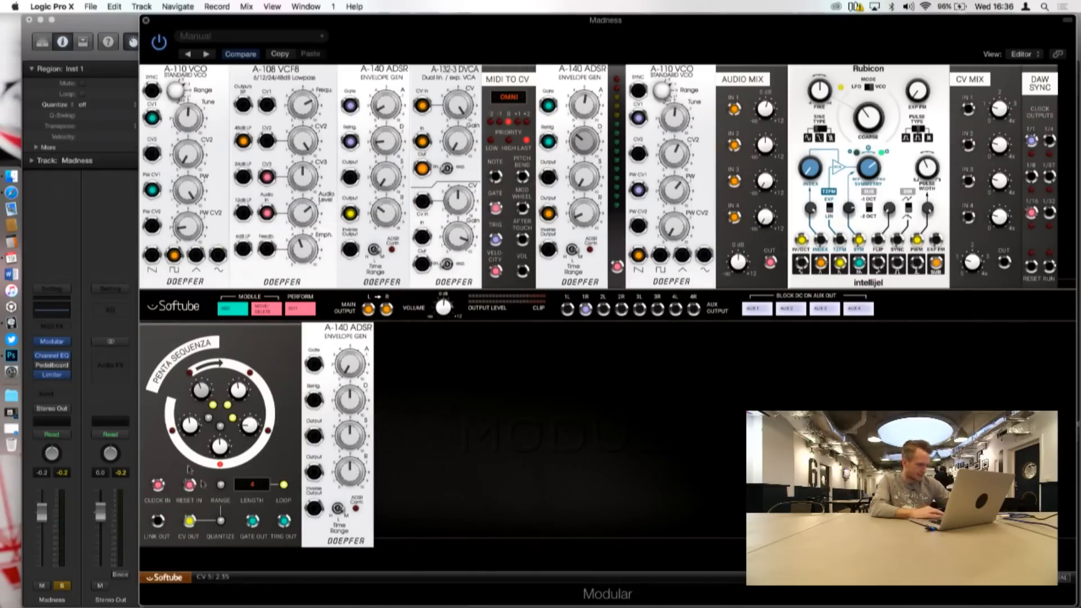
click(233, 311)
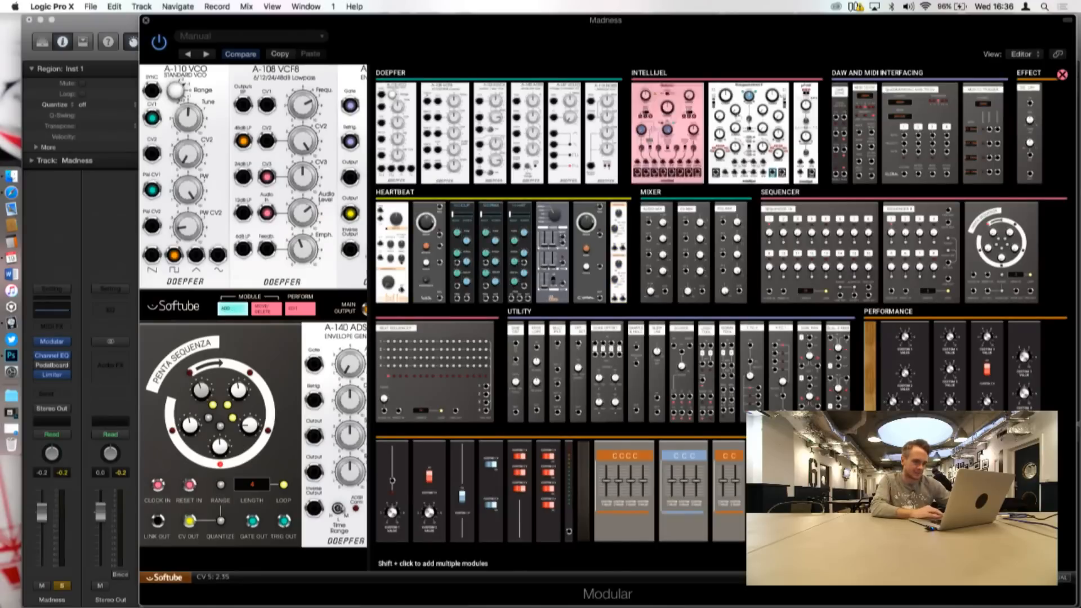
click(866, 124)
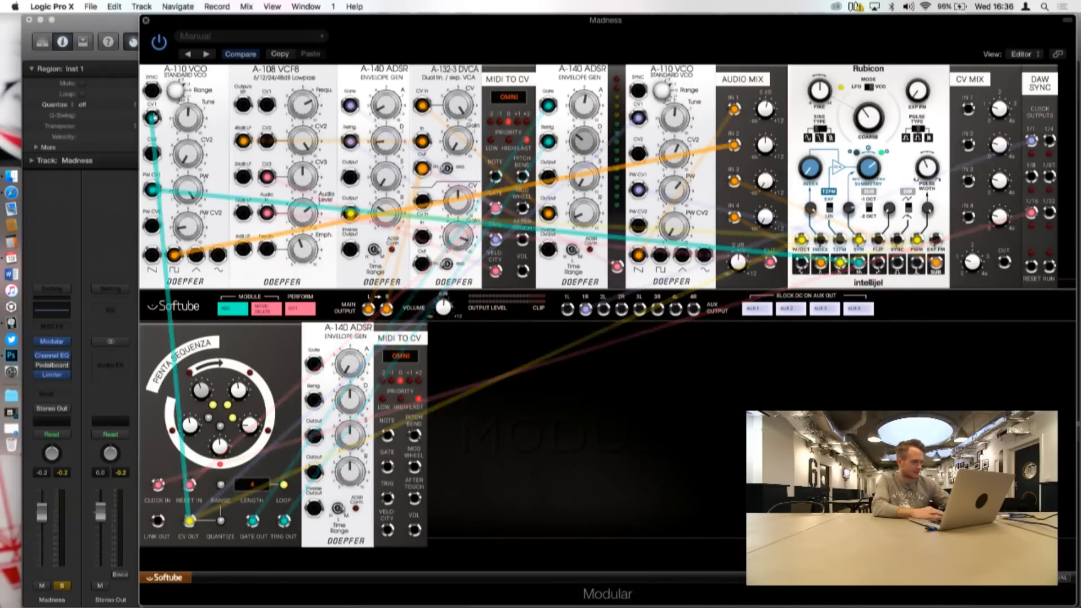
Step: Disconnect the Penta Sequenza's CV Out from the first A-110 VCO and the Rubicon, and remove both VCOs' PW CV1 cables
drag(152, 118, 190, 521)
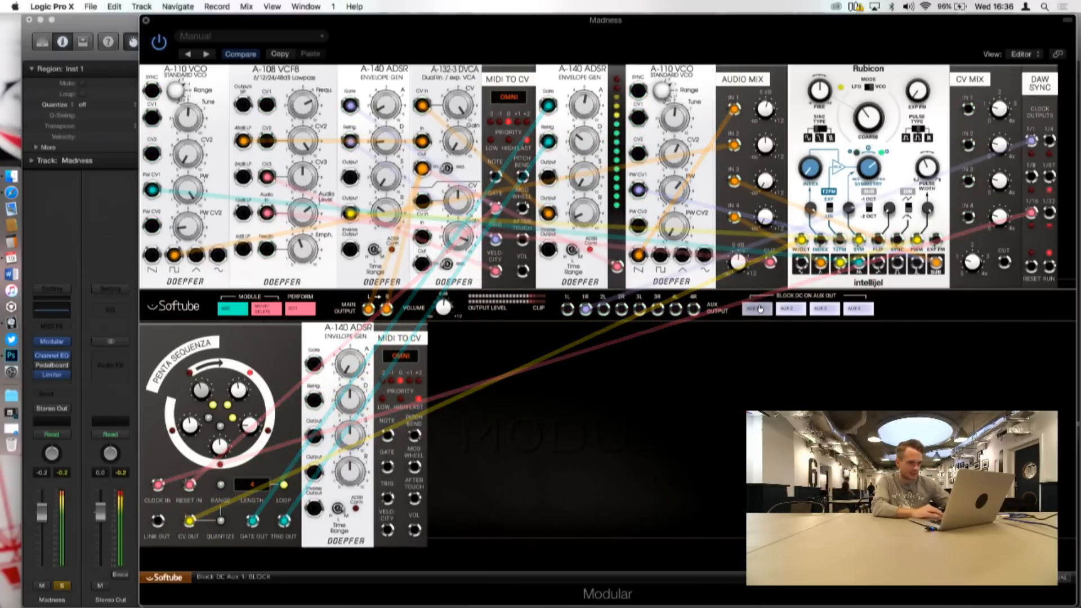
drag(801, 240, 192, 521)
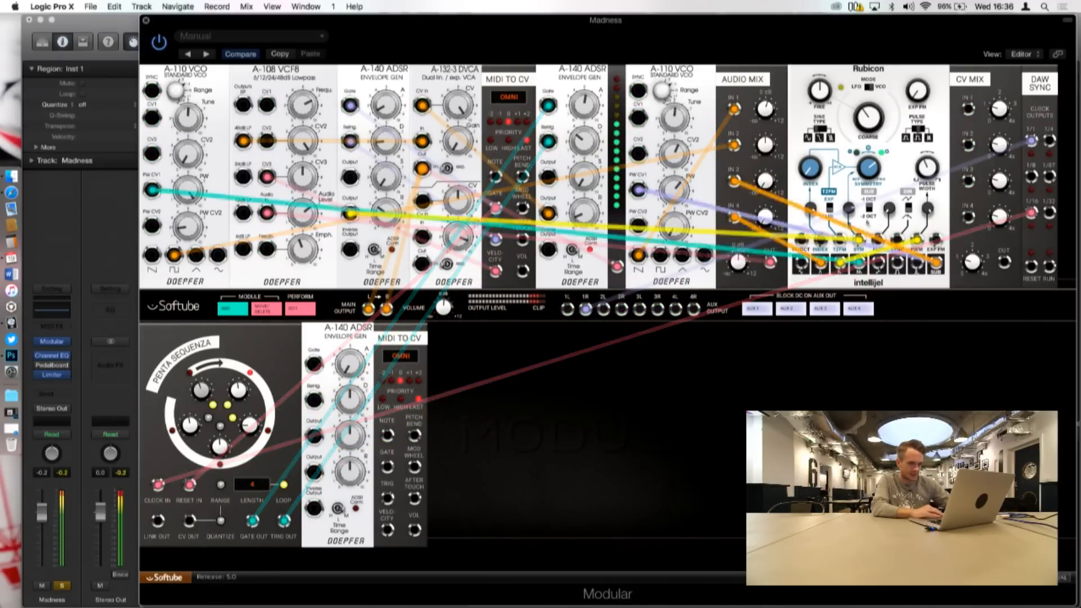
drag(152, 190, 822, 266)
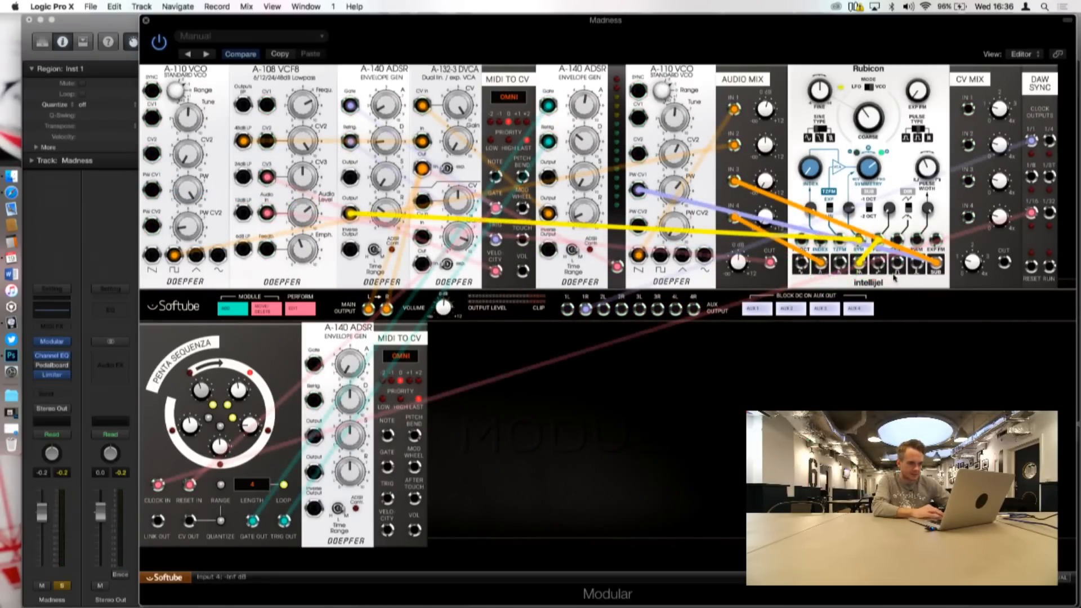
drag(637, 190, 936, 241)
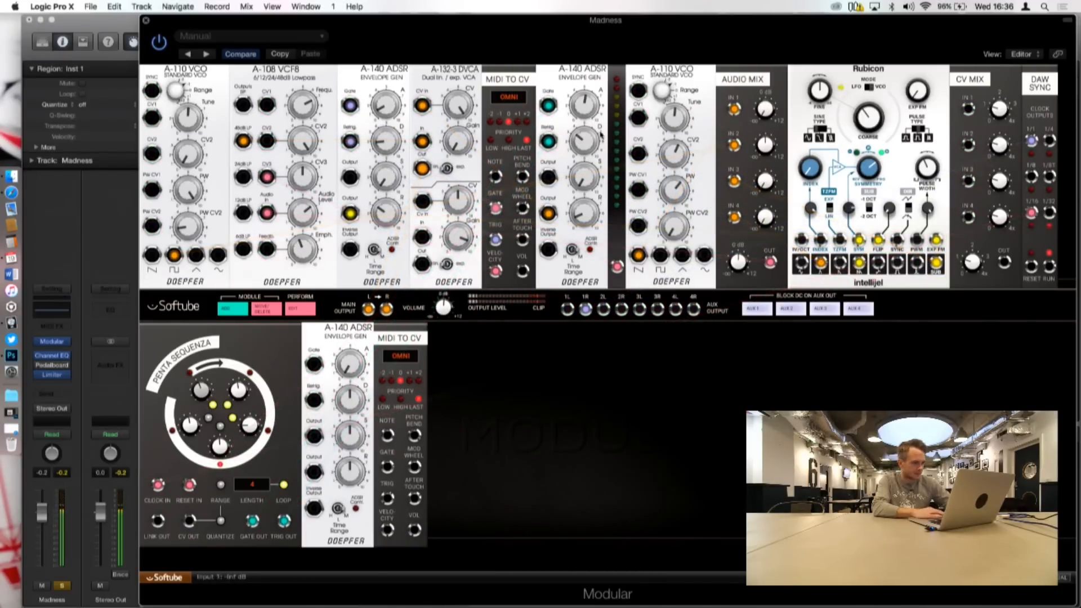
Step: Patch the new MIDI to CV module's Note output to CV1 on both A-110 VCOs and to the Rubicon's 1V/Oct input
drag(387, 435, 149, 117)
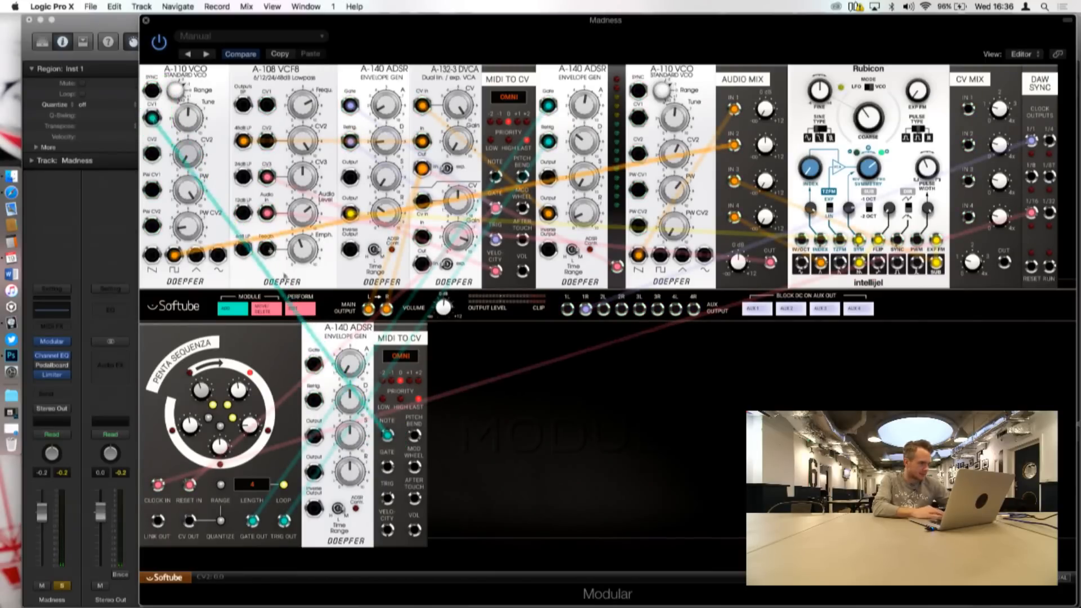
drag(387, 437, 801, 240)
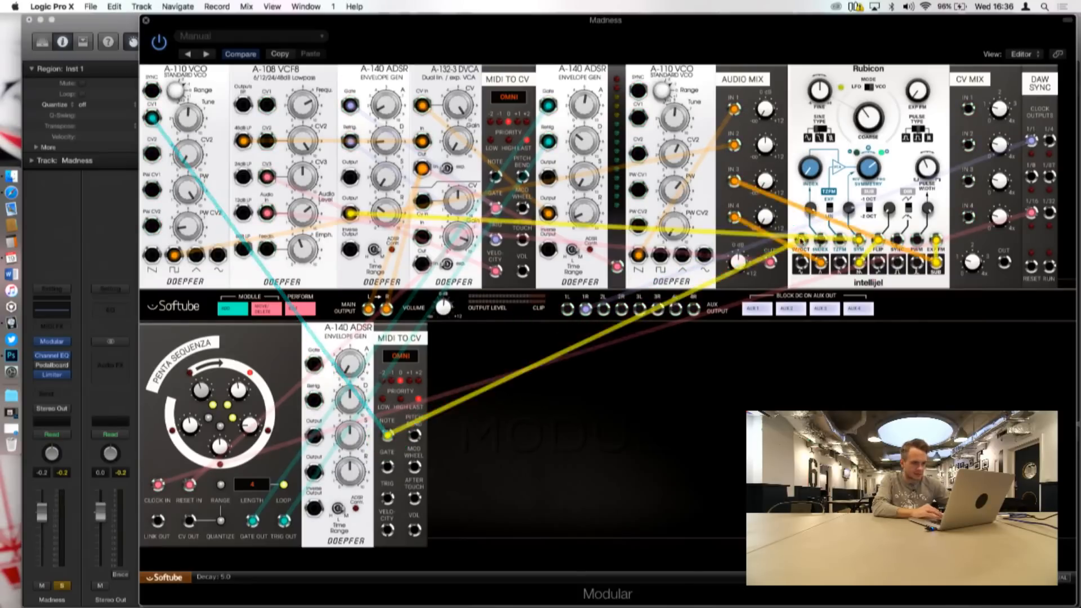
drag(387, 435, 351, 231)
drag(394, 168, 638, 117)
Step: Play a repeated note with Musical Typing to test the new Note connections
key(super+k)
key(a)
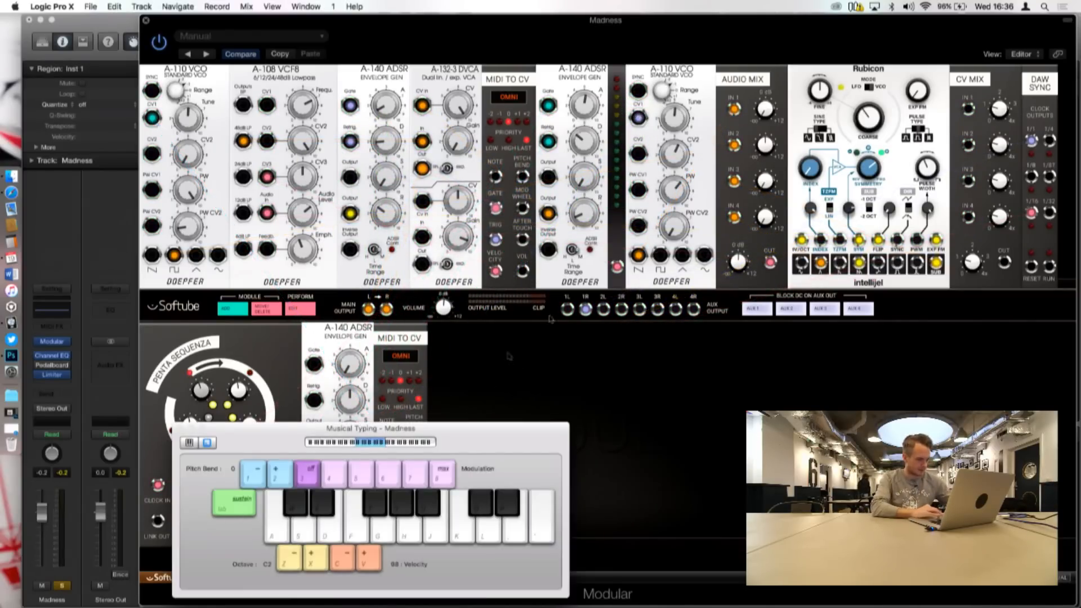
key(a)
key(super+k)
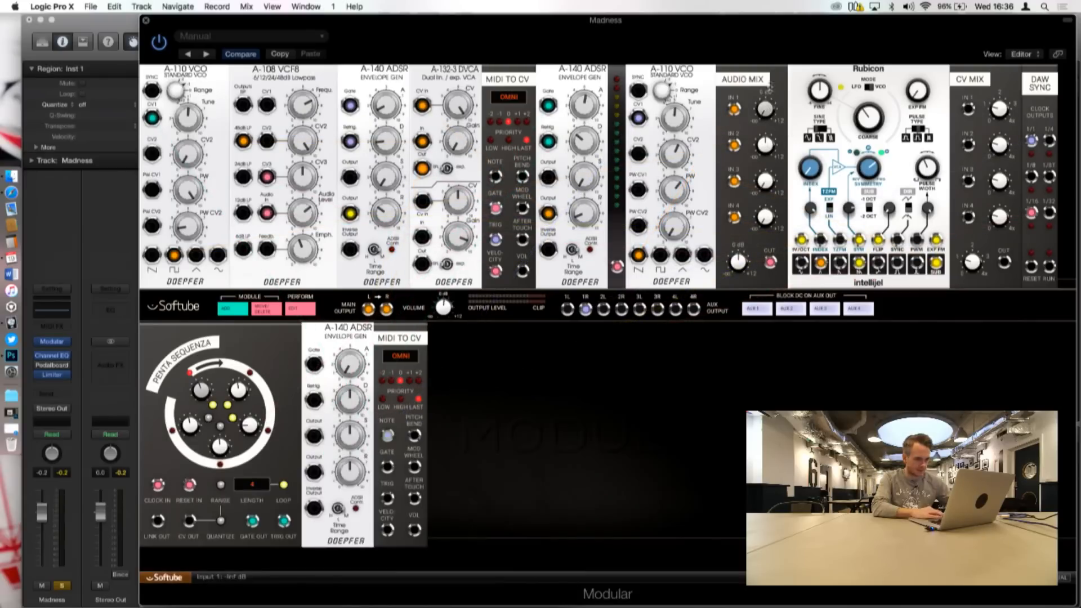
Step: Rebalance the Audio Mix module's input levels and audition several notes with the Musical Typing keyboard
drag(764, 146, 766, 135)
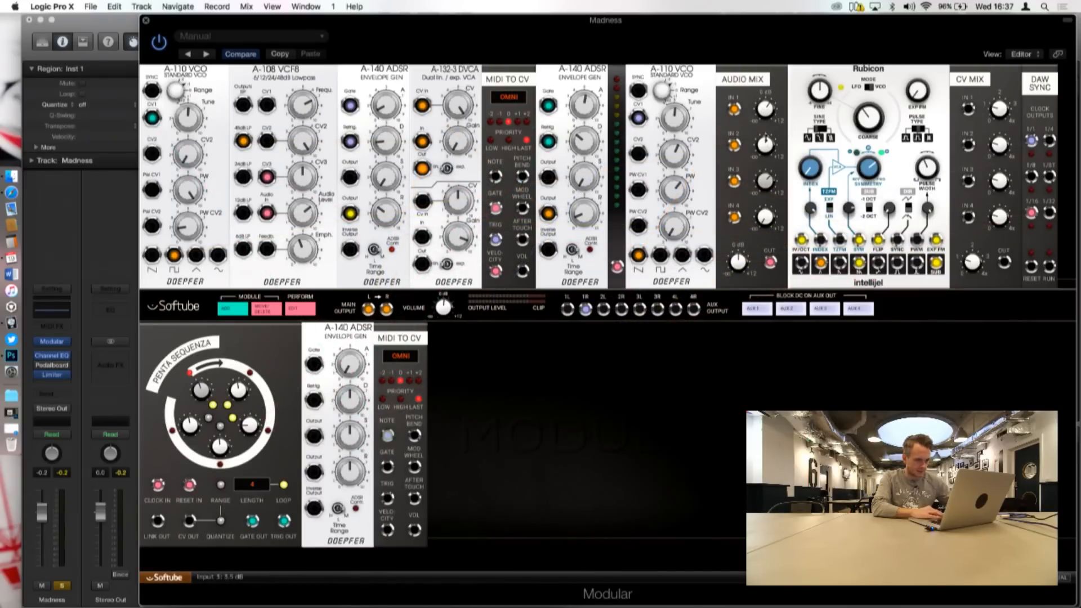
drag(764, 217, 764, 228)
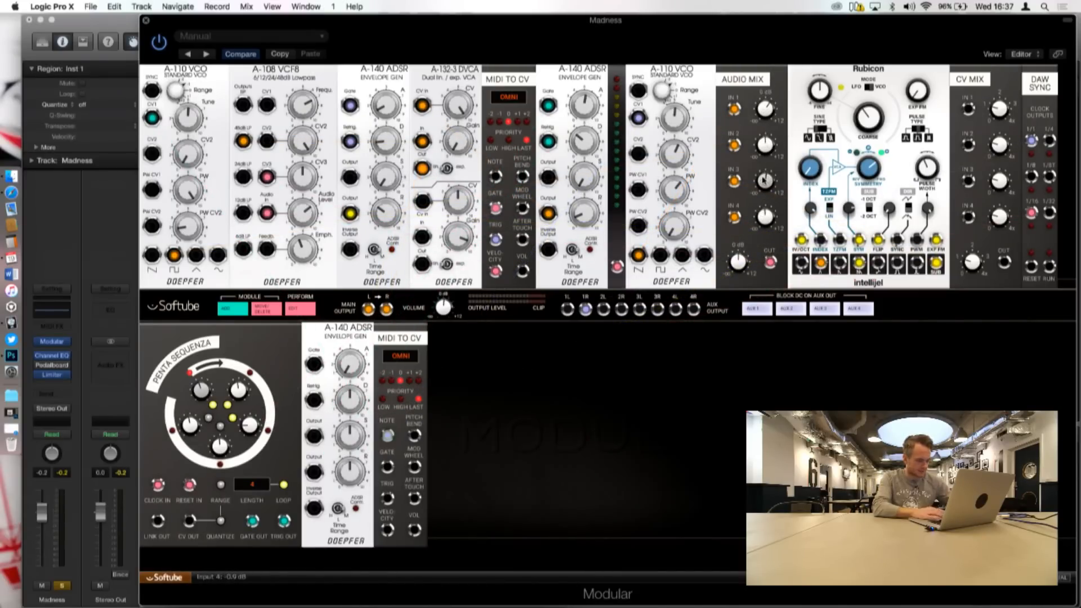
key(super+k)
key(f)
key(s)
key(d)
key(v)
drag(462, 531, 341, 533)
key(super+k)
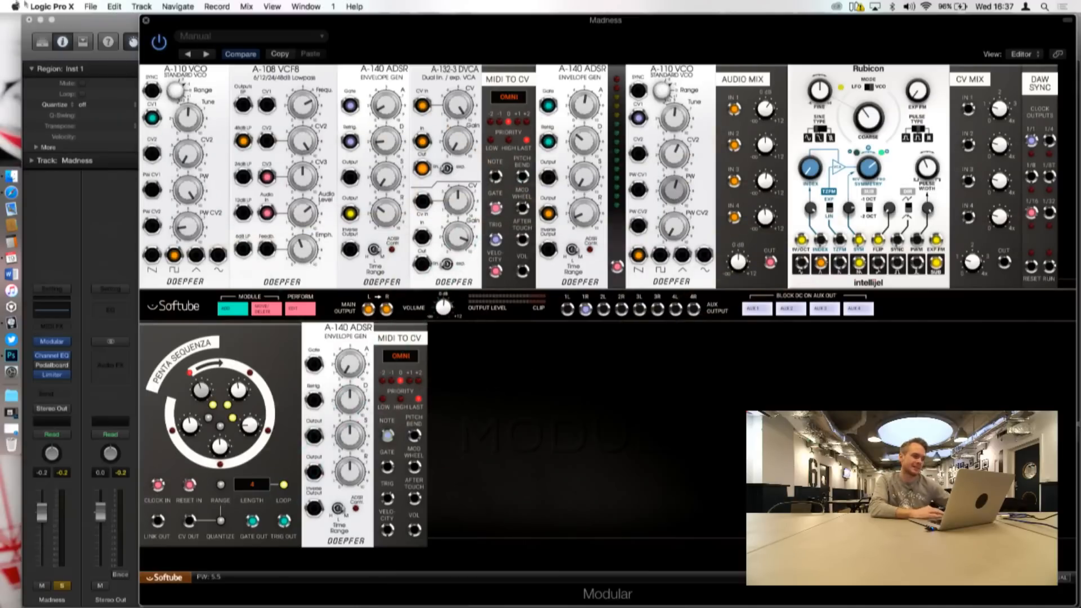
Step: Switch the solo from Madness to the Drum Synth track and open its Modular rack with all modules in view
click(145, 21)
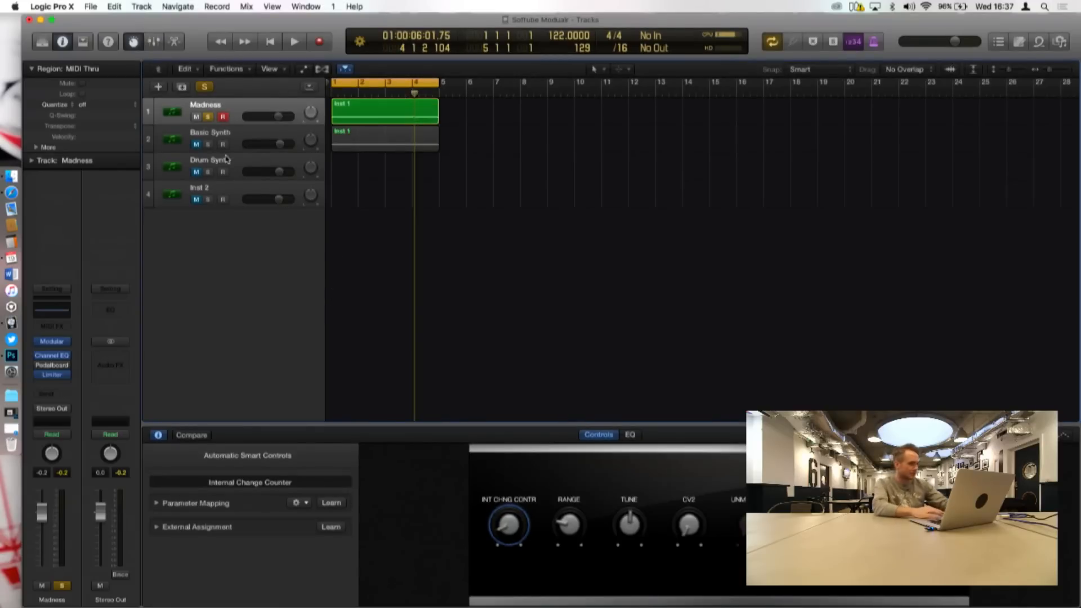
click(208, 117)
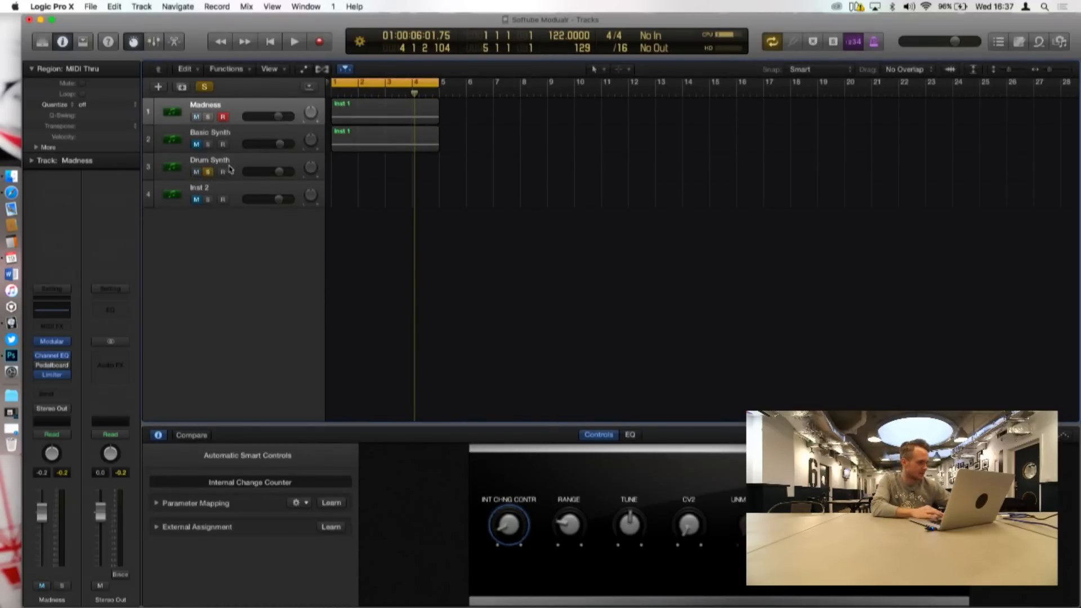
click(230, 169)
click(52, 364)
drag(493, 171, 627, 19)
mouse_move(249, 281)
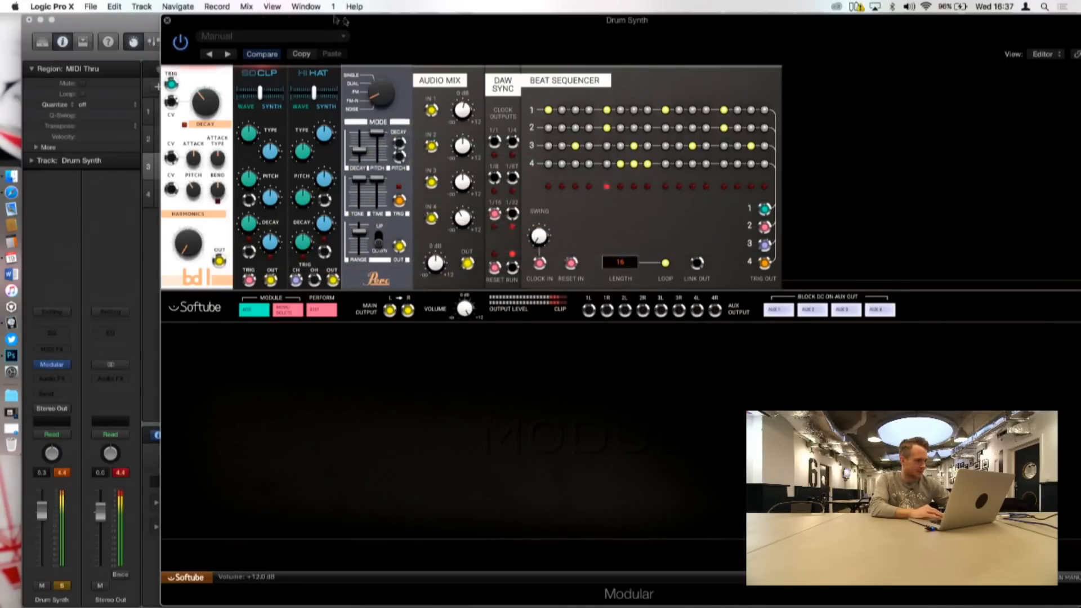
drag(331, 24, 405, 25)
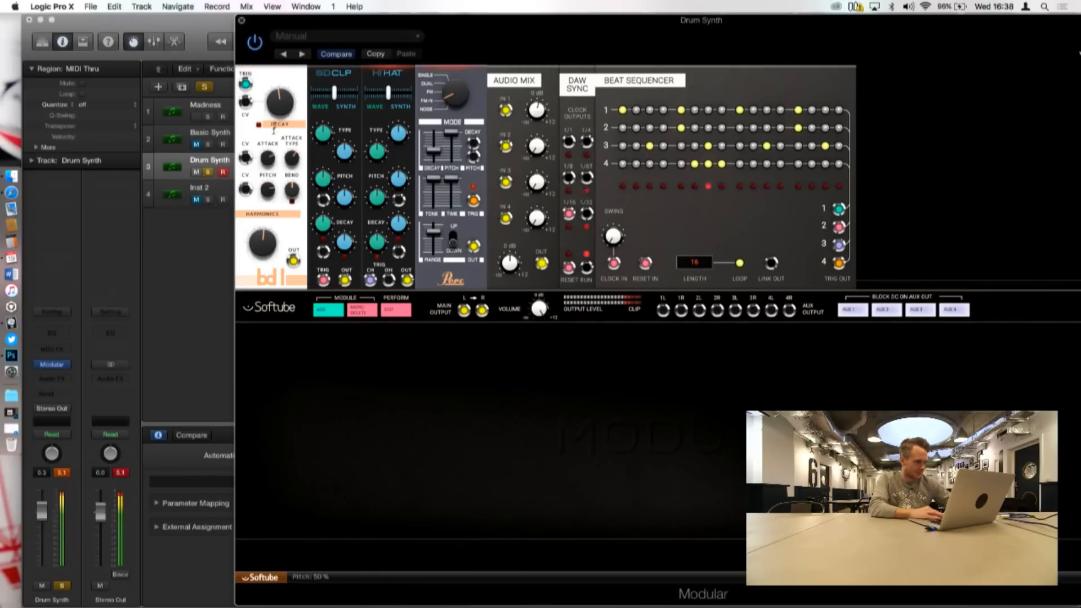
Step: Adjust the drum pitch to 32 % and shift the SD CLP module's wave/synth balance to 21 %
scroll(290, 223, down, 3)
scroll(290, 223, up, 3)
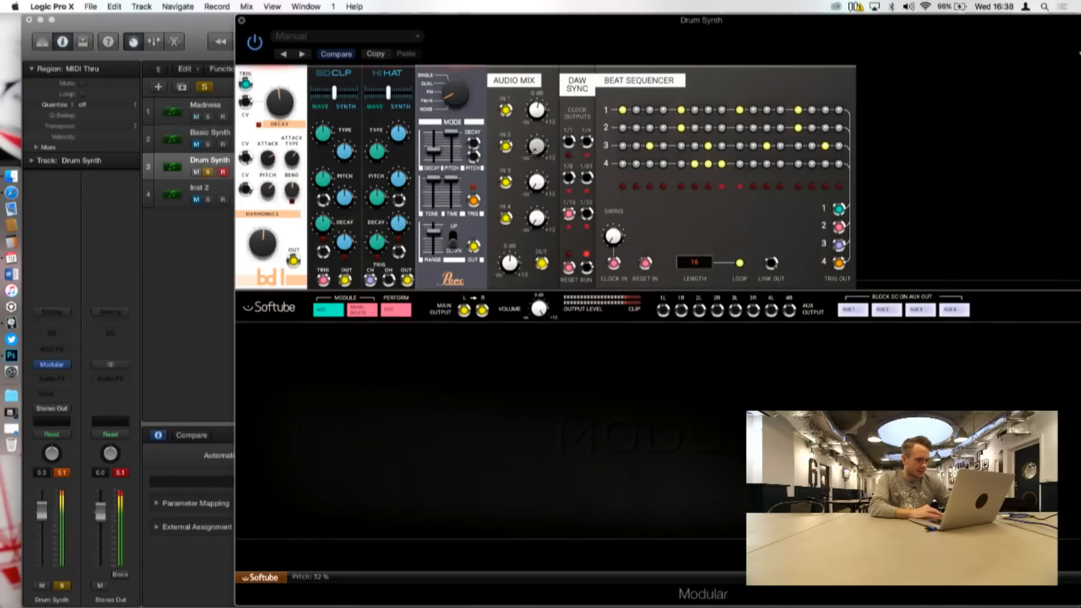
mouse_move(334, 92)
mouse_down()
mouse_move(359, 97)
mouse_move(309, 93)
mouse_move(338, 93)
mouse_up()
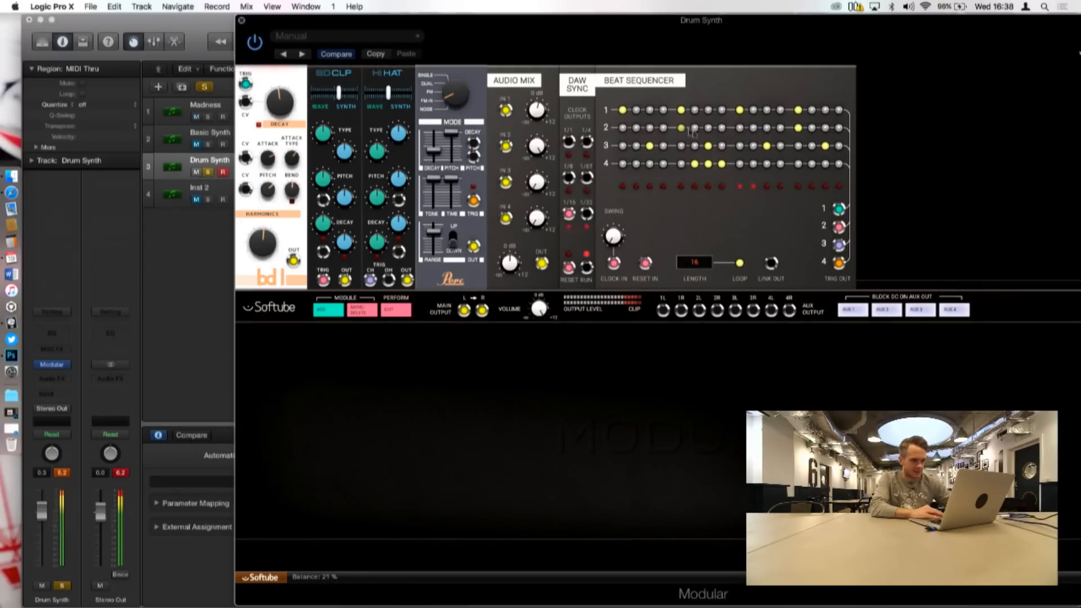
Step: Try extra triggers on steps 7 and 8 of the Beat Sequencer's second row
click(720, 129)
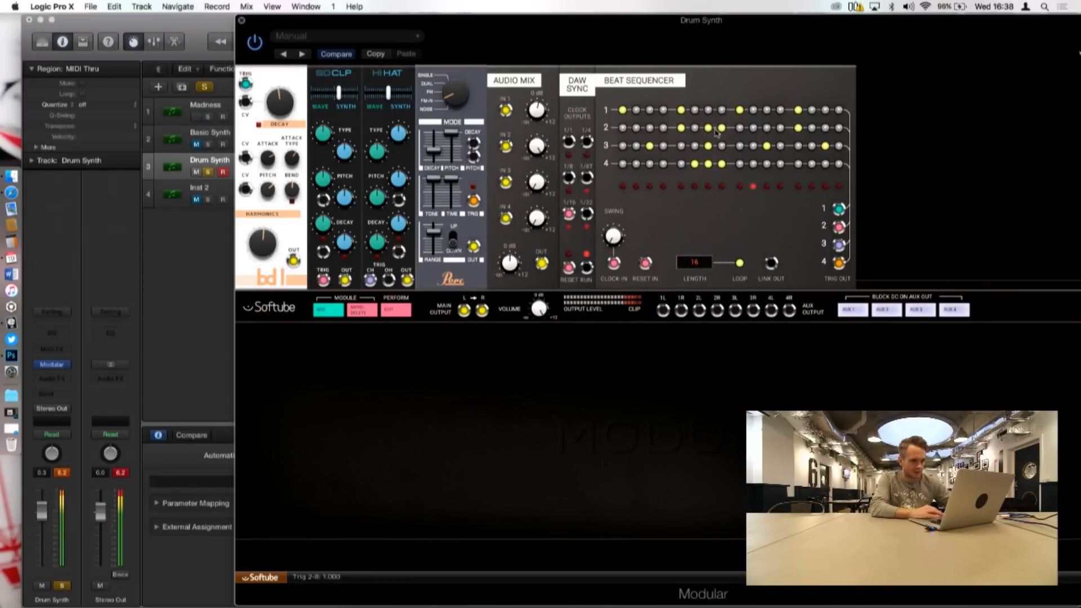
click(723, 130)
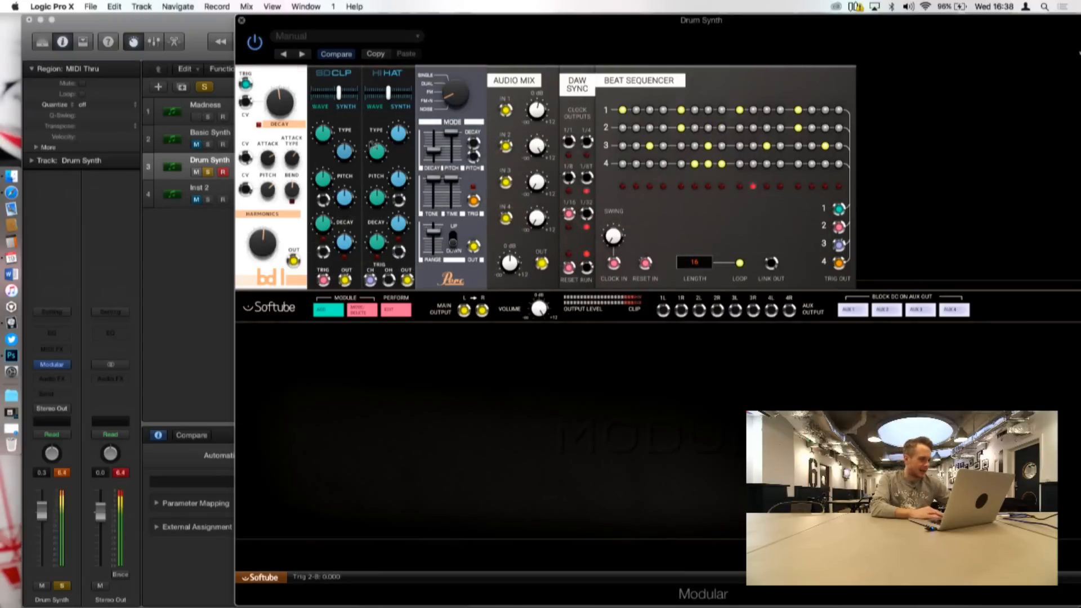
Step: Shift the HI HAT module's wave/synth balance toward synth and set the Audio Mix module's input 4 level to 2.2 dB
mouse_move(389, 92)
mouse_down()
mouse_move(403, 94)
mouse_move(365, 93)
mouse_move(405, 93)
mouse_move(363, 94)
mouse_move(385, 93)
mouse_up()
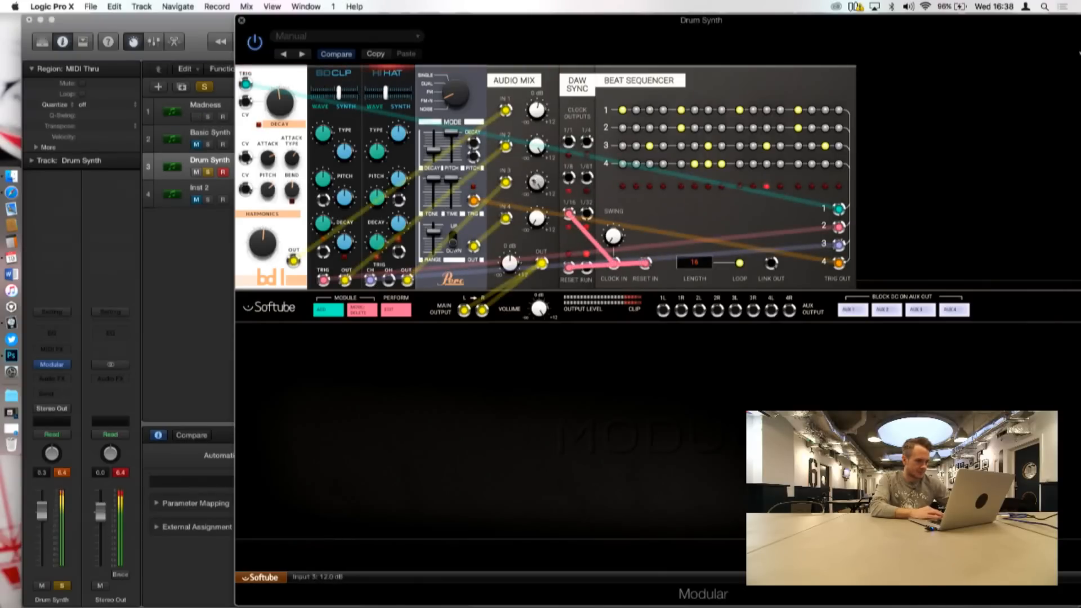
mouse_move(385, 92)
mouse_down()
mouse_move(424, 100)
mouse_move(354, 96)
mouse_move(396, 96)
mouse_up()
drag(532, 223, 538, 255)
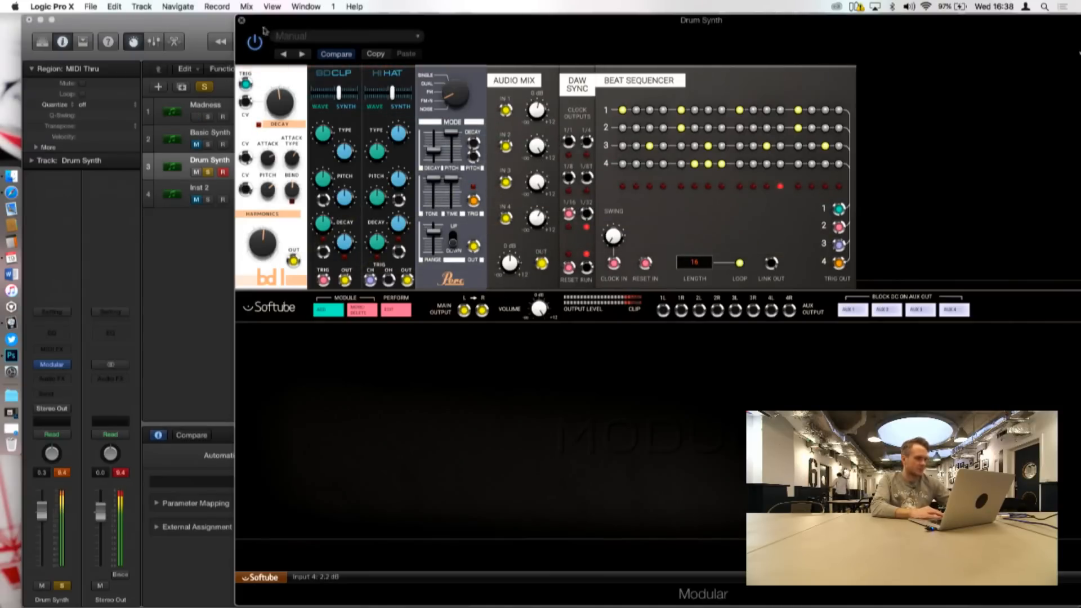
Step: Close the Drum Synth track's Modular rack and turn off that track's solo
click(242, 21)
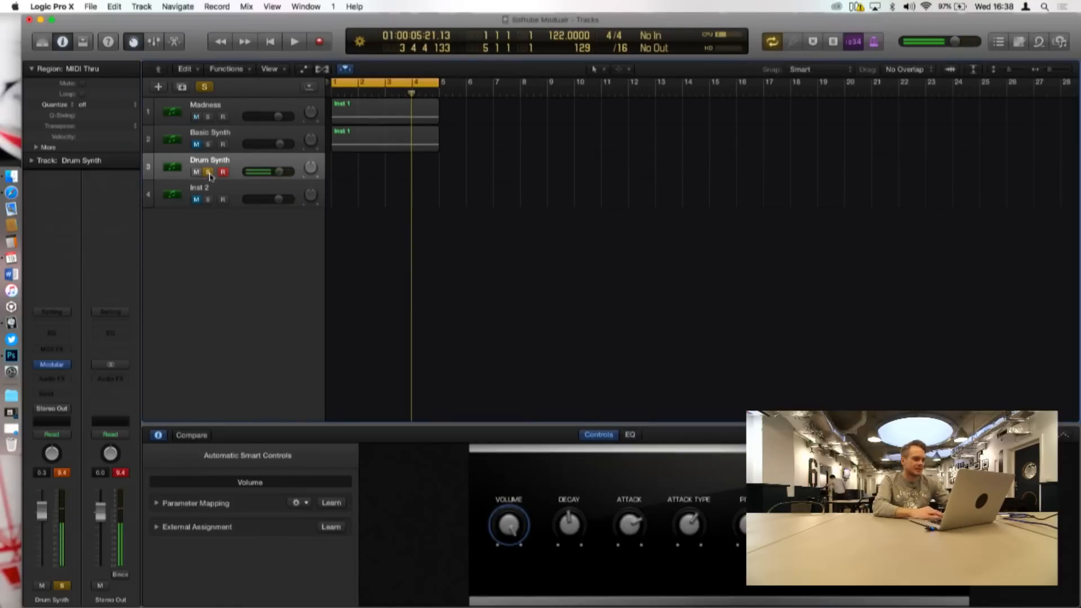
click(209, 173)
right_click(368, 266)
click(235, 95)
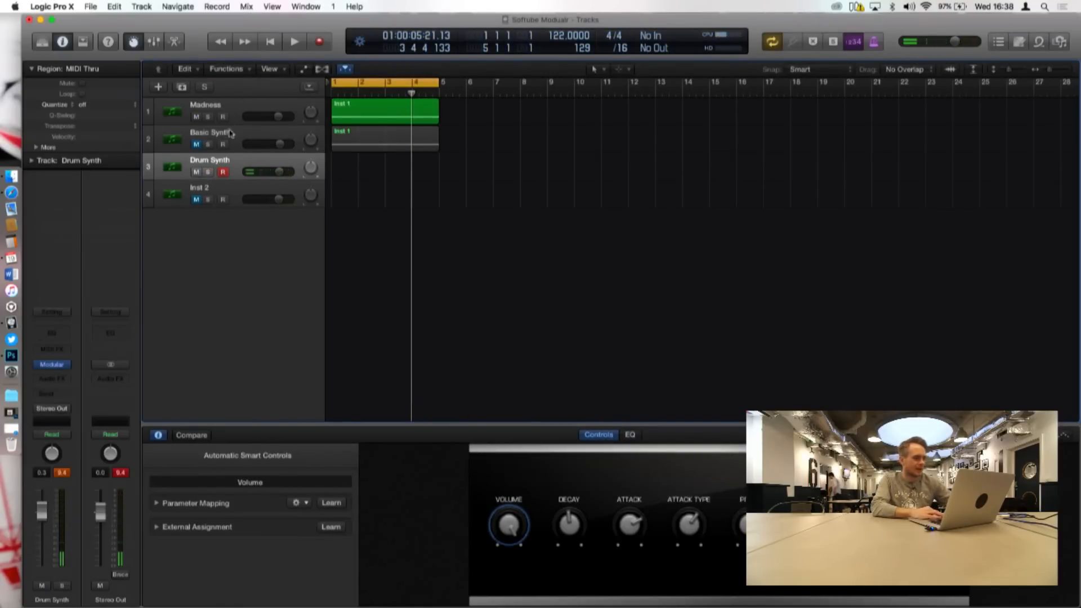
Step: Select the Madness track and open its Modular instrument rack
click(230, 133)
click(242, 104)
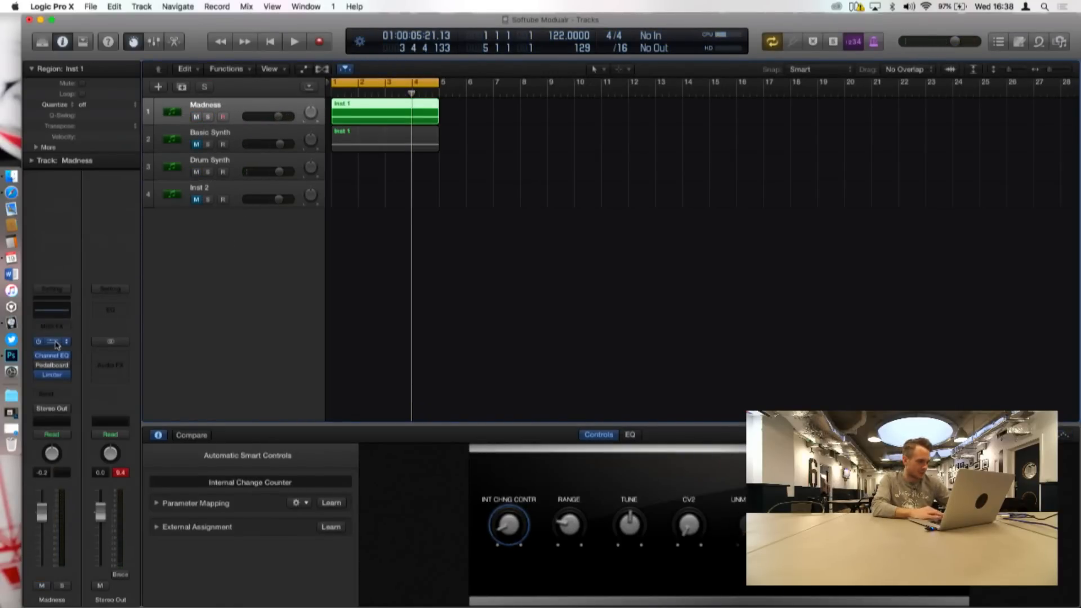
click(56, 344)
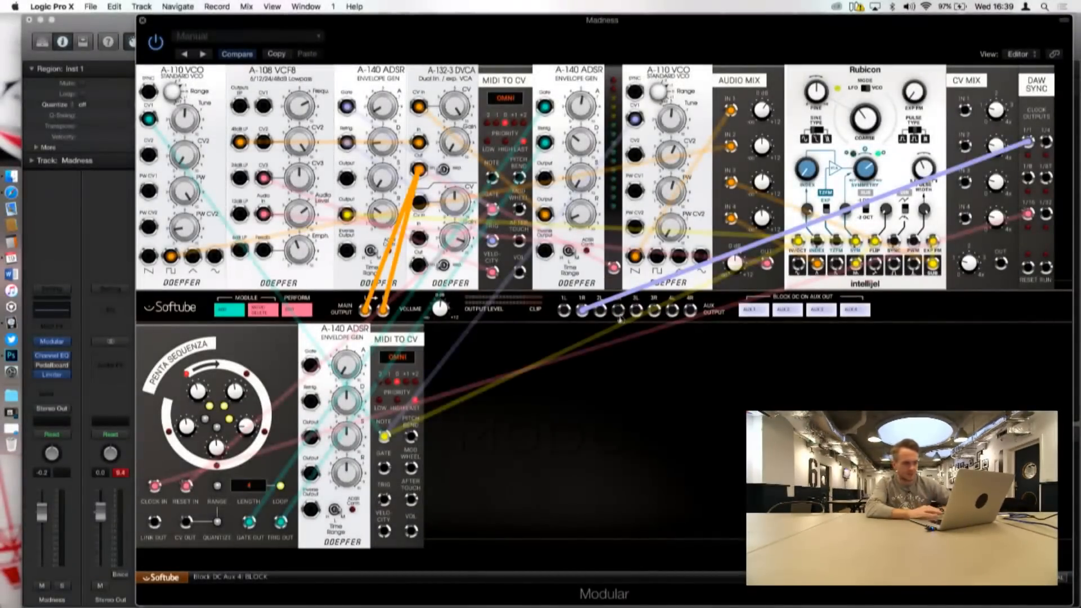
Step: Open the Modular module library and bring up the description of the Intellijel Rubicon VCO
click(234, 317)
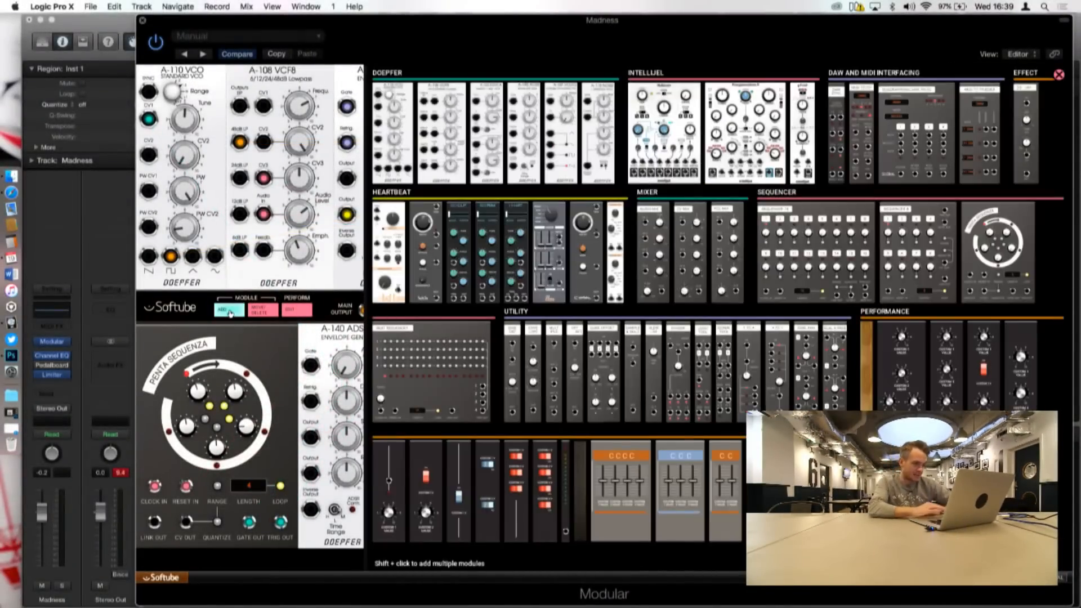
mouse_move(668, 129)
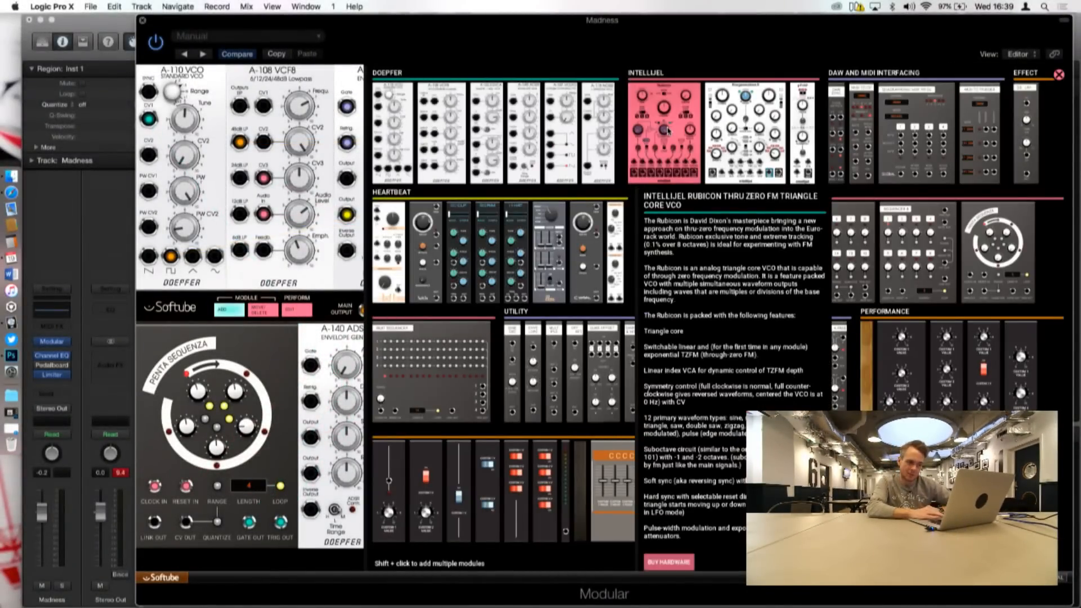